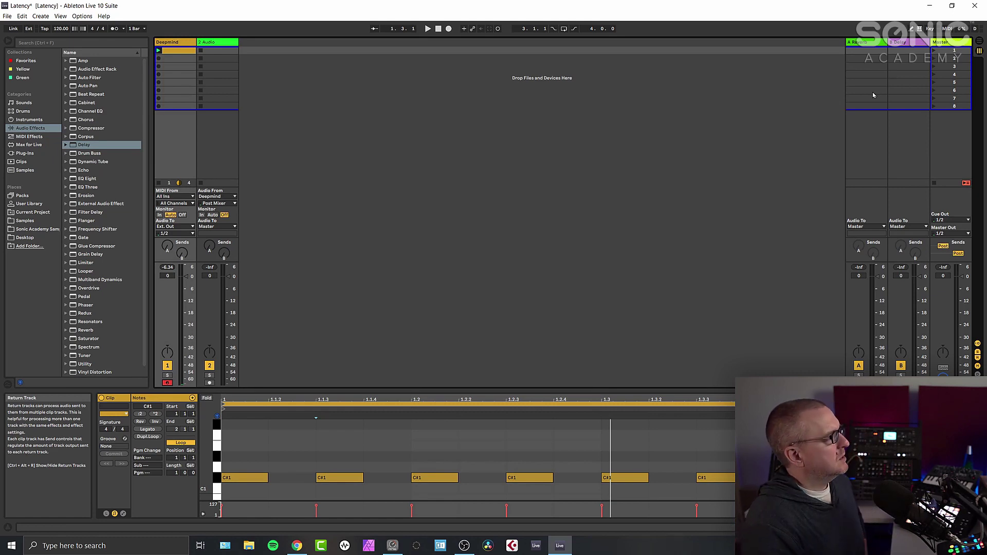
Step: Turn off Delay Compensation and choose ASIO MADIface USB as the audio device in Audio preferences
{"action": "left_click", "coordinate": [86, 16]}
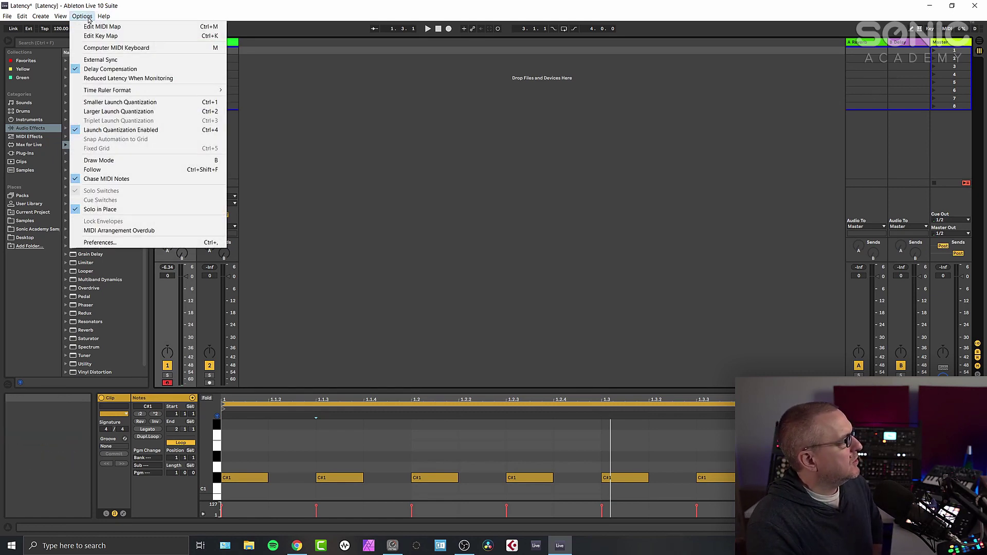
{"action": "left_click", "coordinate": [110, 69]}
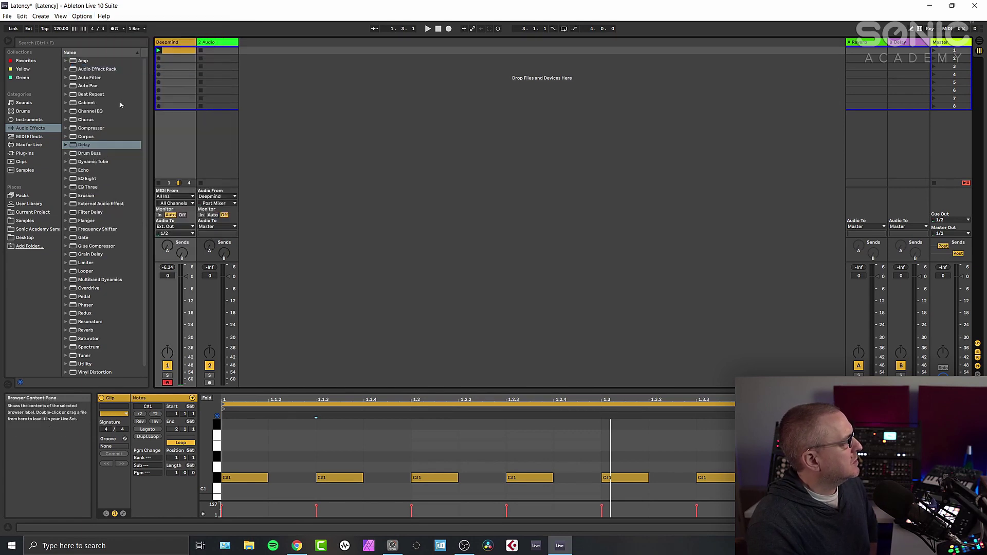
{"action": "left_click", "coordinate": [87, 17]}
{"action": "left_click", "coordinate": [128, 244]}
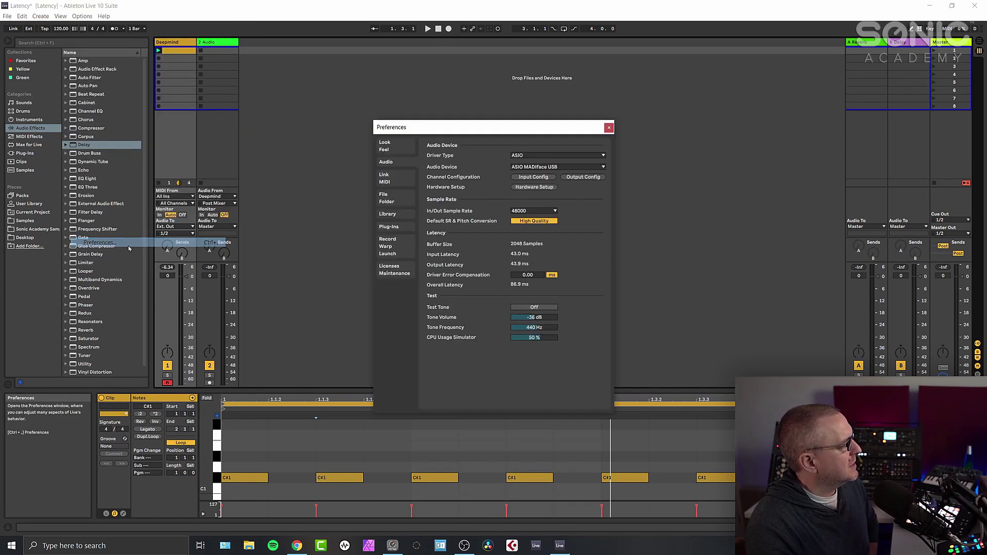
{"action": "left_click_drag", "start_coordinate": [482, 130], "coordinate": [505, 129]}
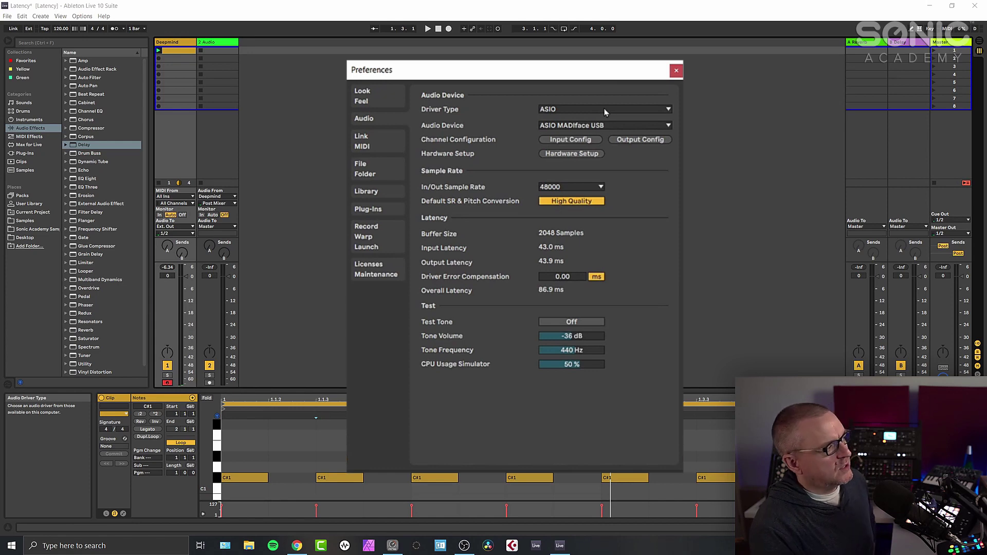
{"action": "left_click", "coordinate": [612, 125]}
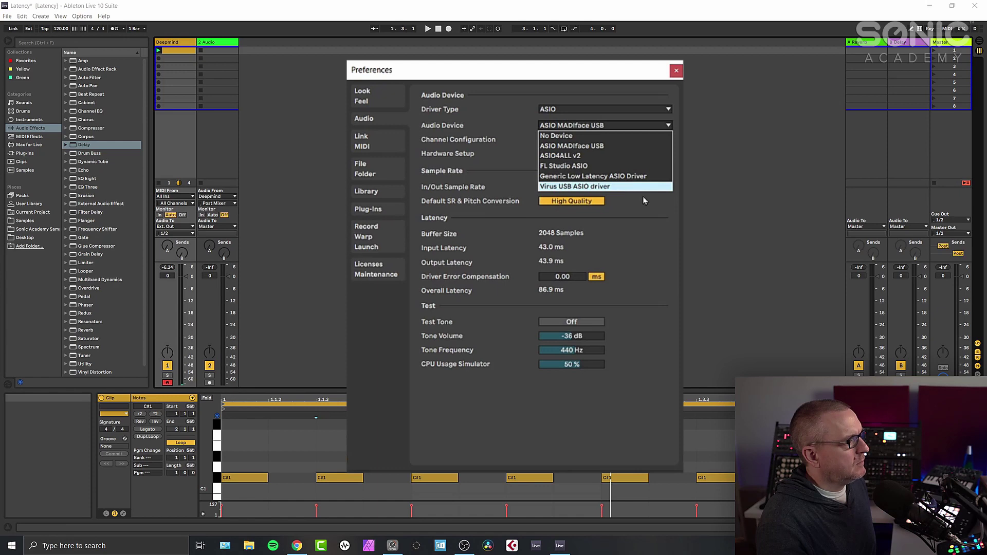
{"action": "left_click", "coordinate": [617, 147]}
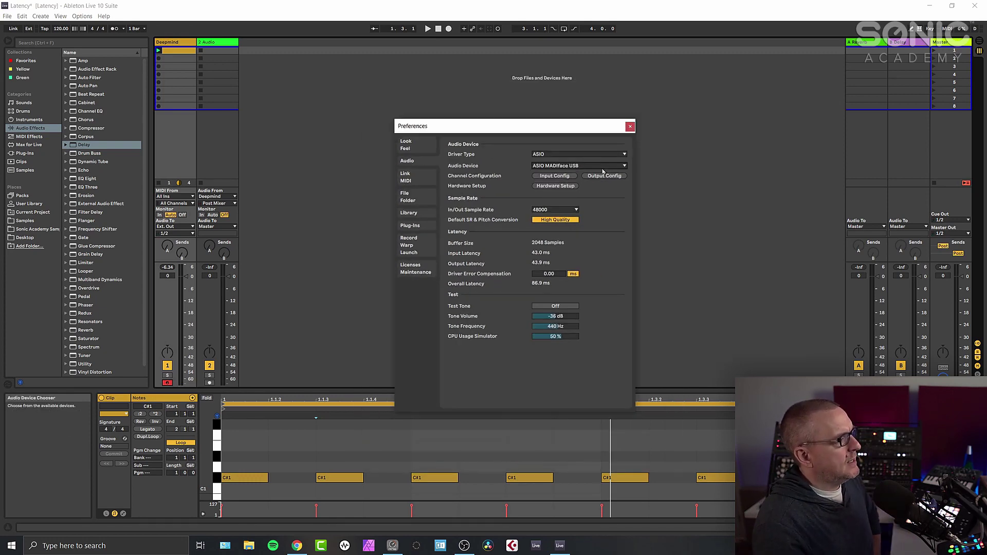
Step: In the MADIface hardware settings, review the buffer sizes and leave it at 2048 Samples
{"action": "left_click", "coordinate": [555, 186]}
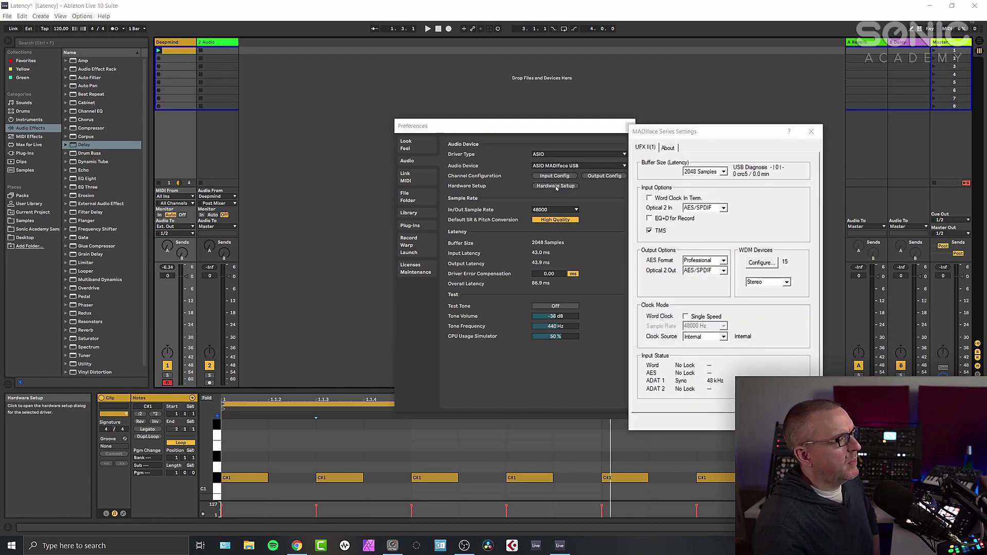
{"action": "left_click_drag", "start_coordinate": [716, 134], "coordinate": [726, 130]}
{"action": "left_click", "coordinate": [734, 167]}
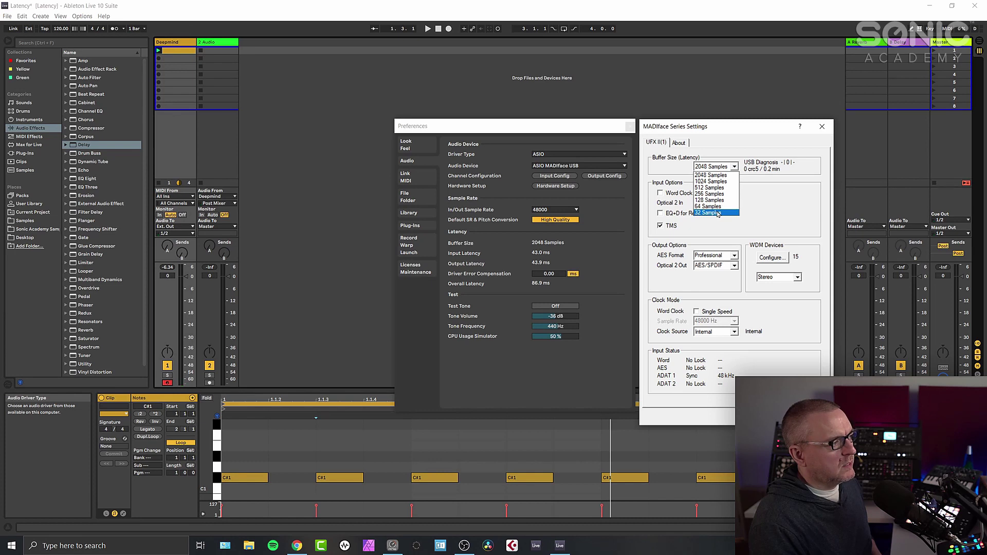
{"action": "left_click", "coordinate": [730, 142]}
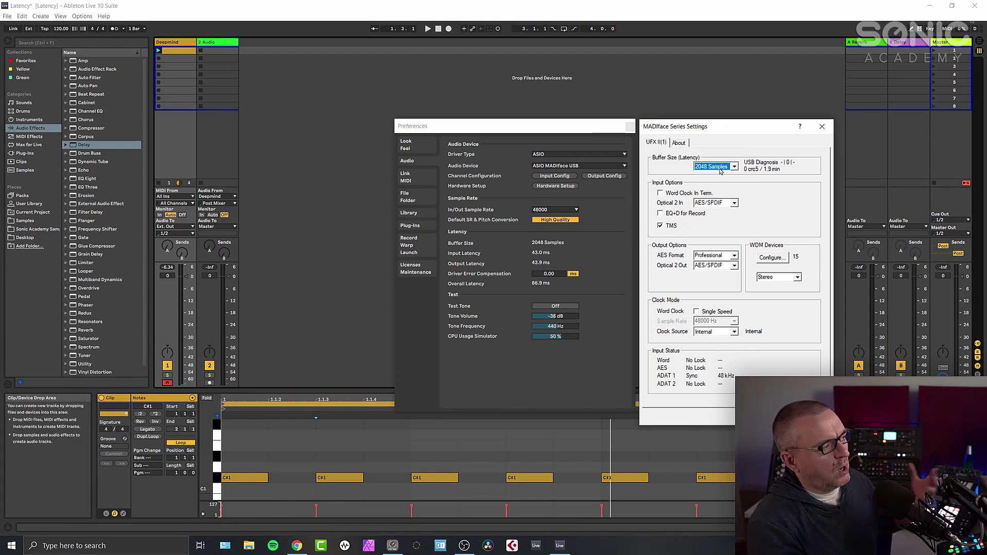
Step: Close the MADIface hardware settings and the Preferences window
{"action": "left_click", "coordinate": [821, 127]}
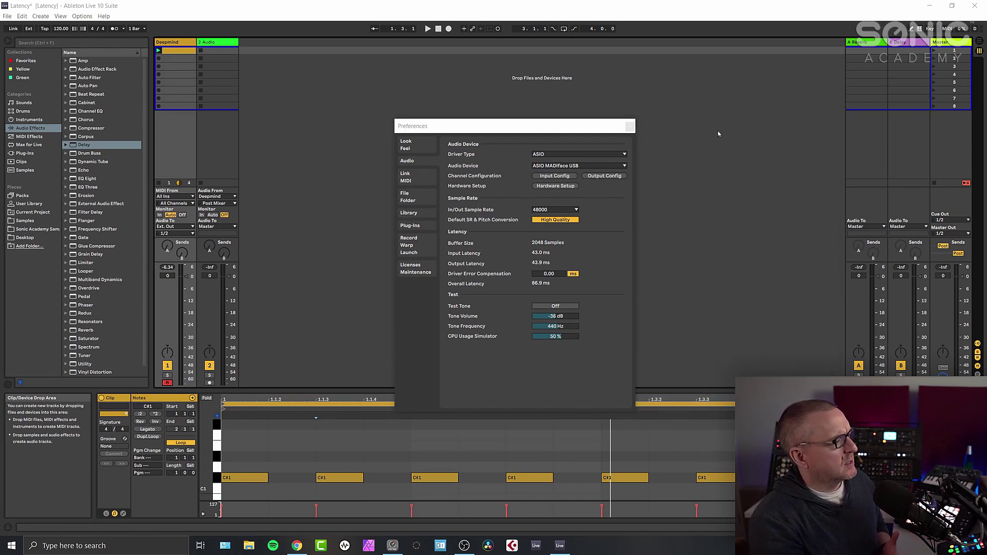
{"action": "left_click", "coordinate": [627, 128]}
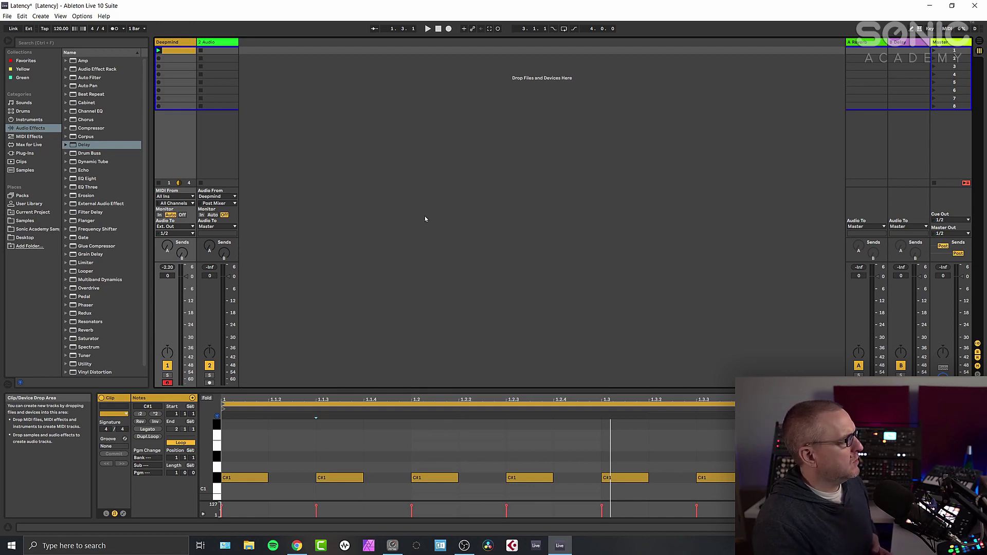
Step: Arm track 2 Audio with Deepmind as input and record a clip in its first slot
{"action": "left_click", "coordinate": [209, 46]}
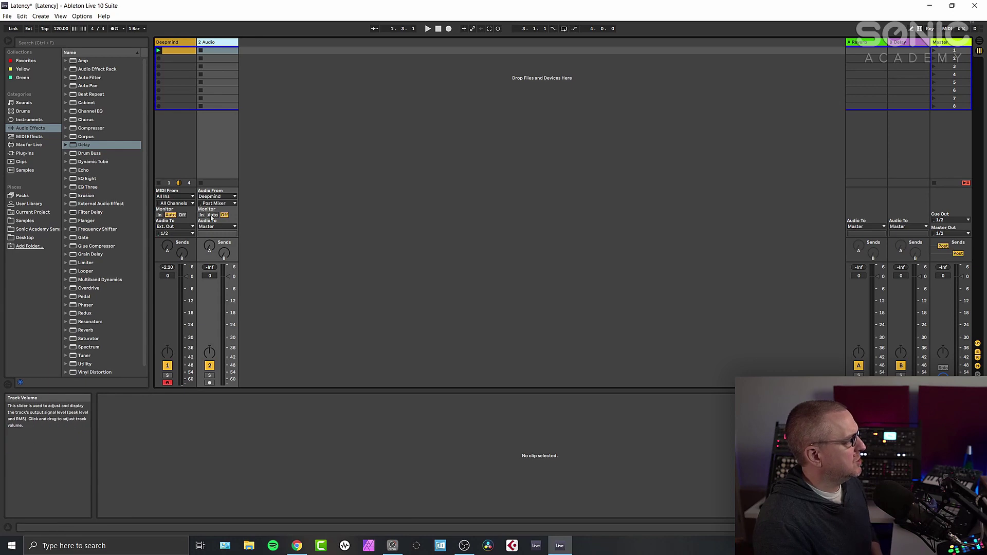
{"action": "left_click", "coordinate": [233, 199]}
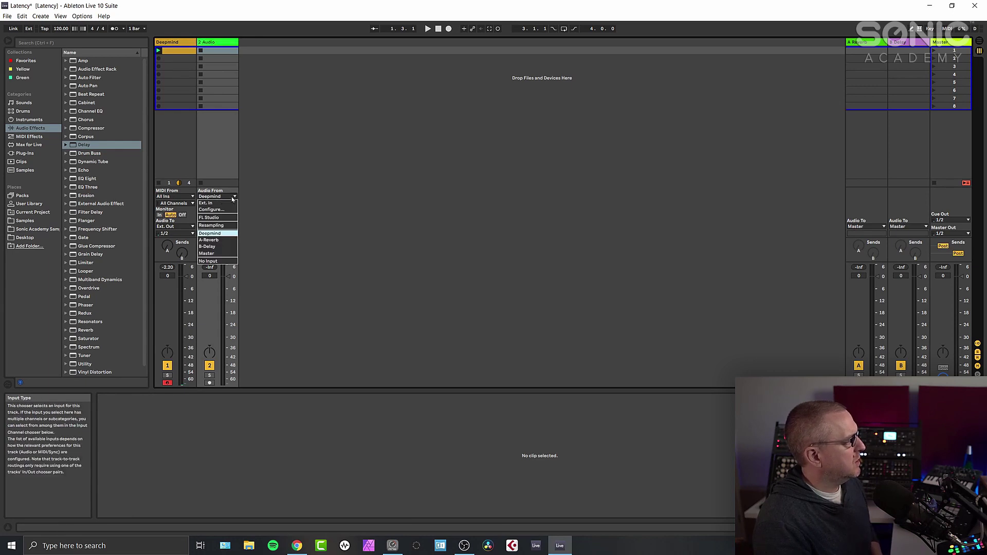
{"action": "left_click", "coordinate": [219, 233]}
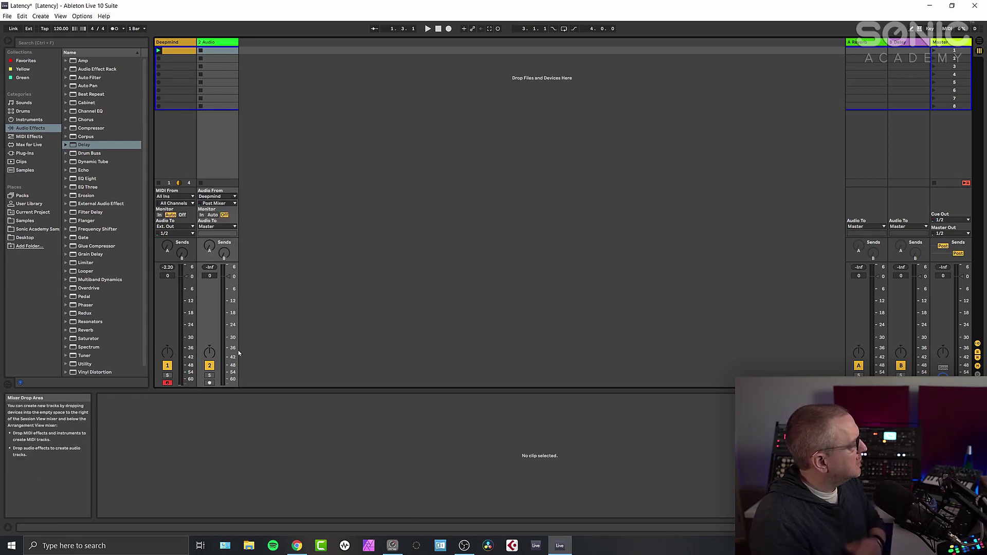
{"action": "left_click", "coordinate": [209, 383]}
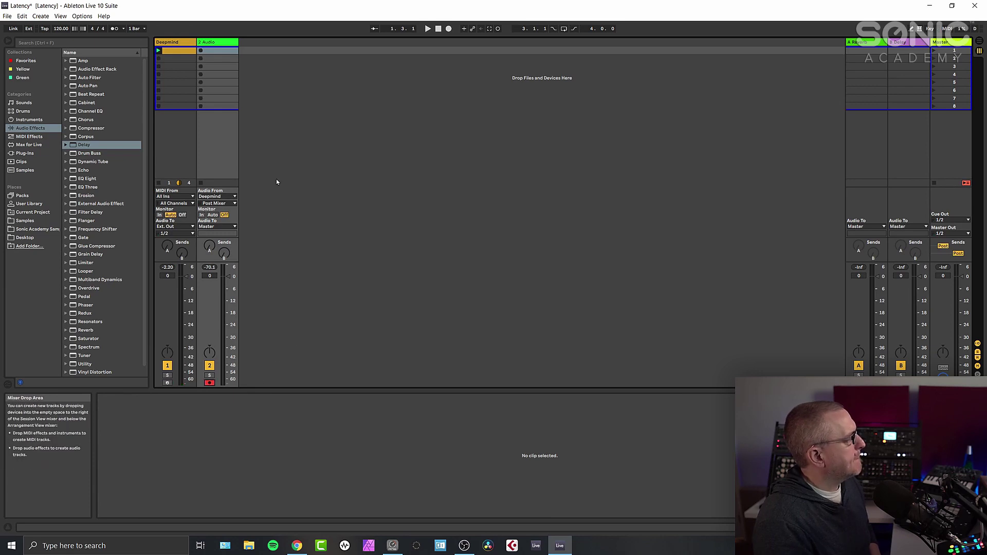
{"action": "left_click", "coordinate": [201, 51]}
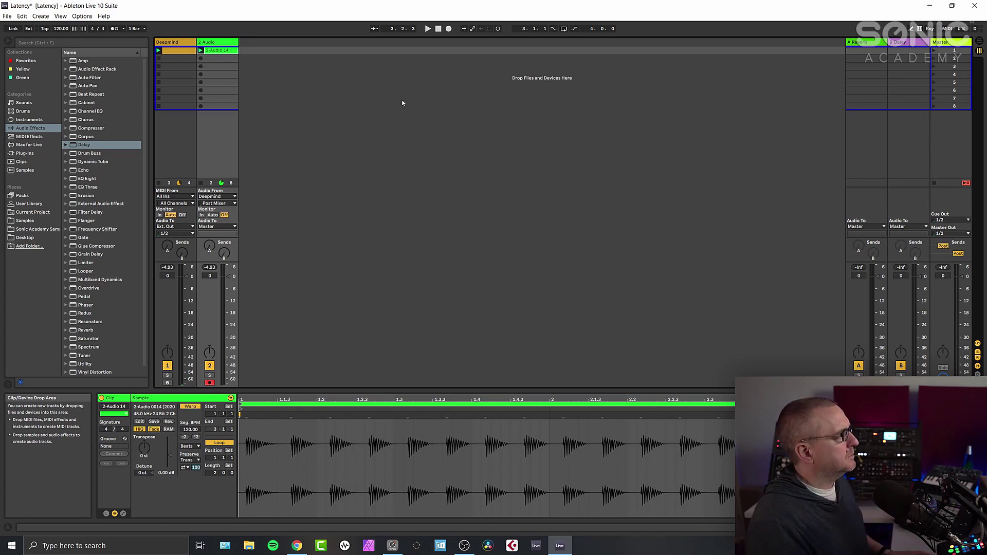
{"action": "left_click", "coordinate": [82, 16]}
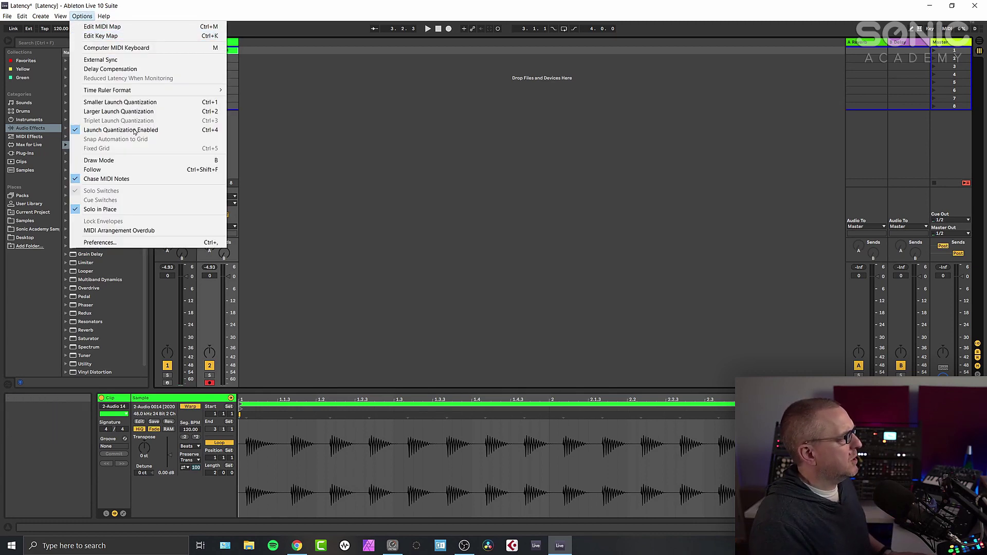
{"action": "left_click", "coordinate": [125, 243]}
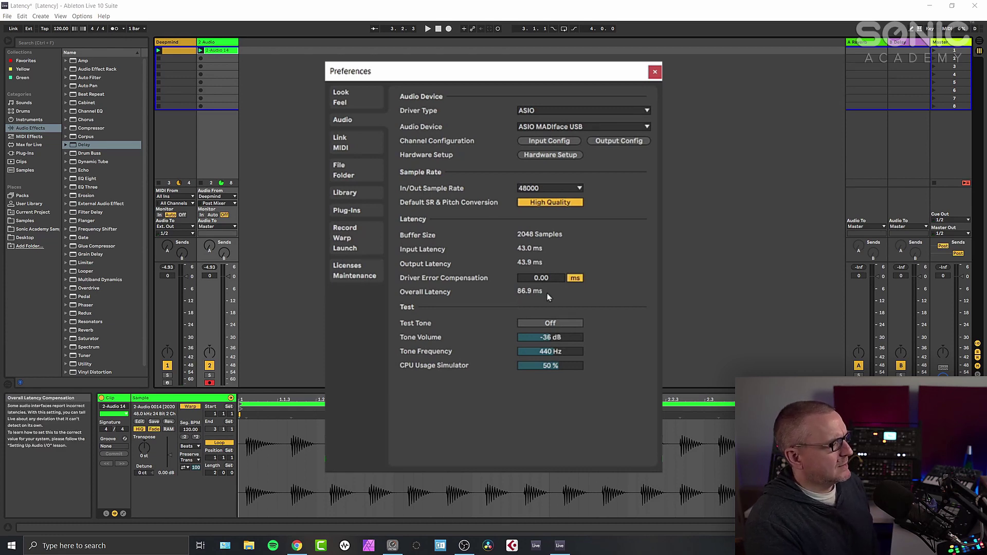
{"action": "key", "text": "ctrl+comma"}
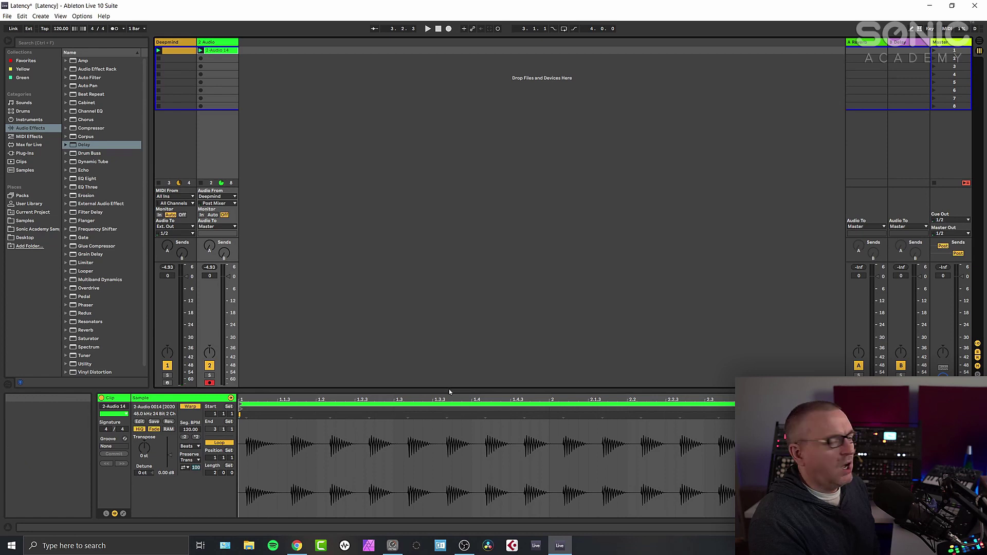
Step: In 2-Audio 14, select the silence from 1.4.1 to the first hit, then zoom back out
{"action": "left_click_drag", "start_coordinate": [448, 392], "coordinate": [461, 295]}
{"action": "left_click", "coordinate": [462, 295]}
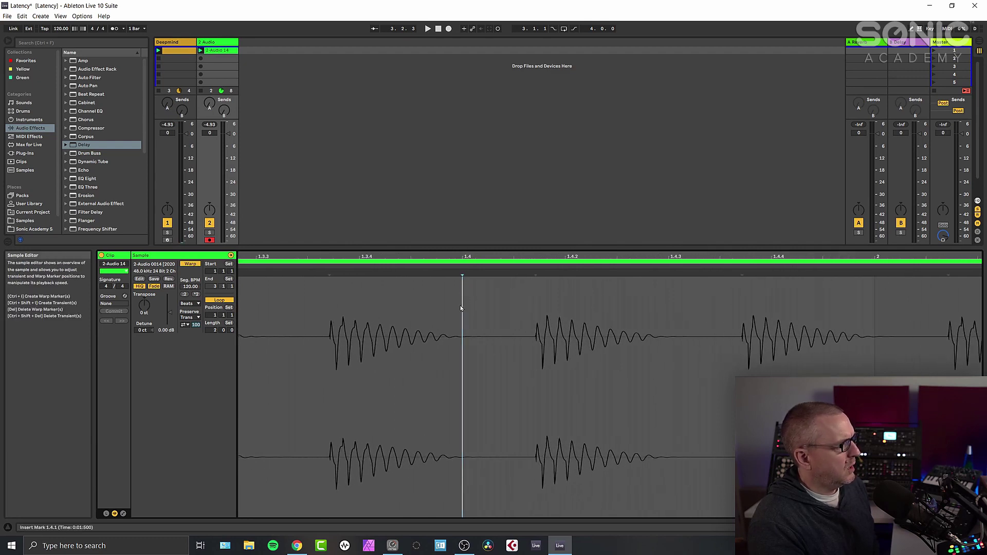
{"action": "left_click_drag", "start_coordinate": [463, 308], "coordinate": [533, 310]}
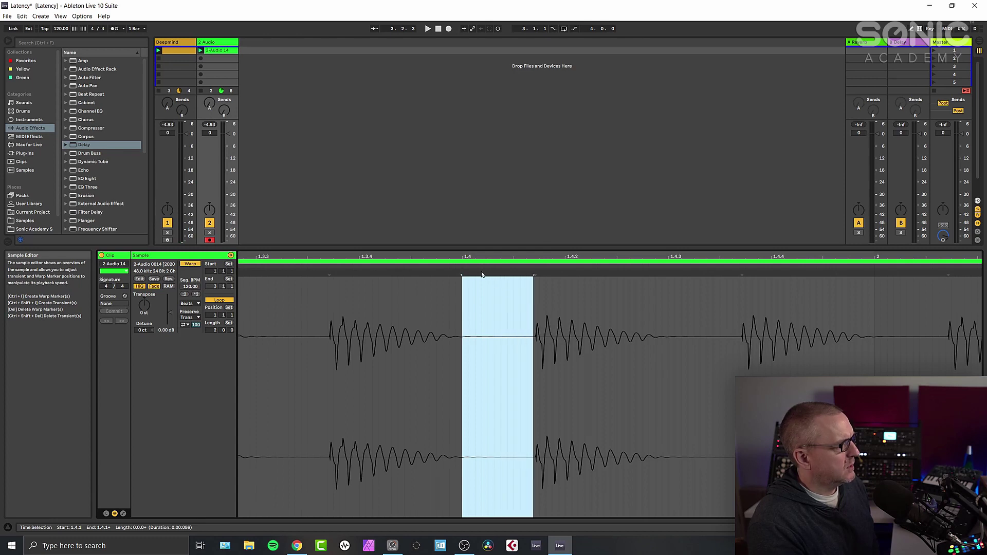
{"action": "left_click_drag", "start_coordinate": [481, 275], "coordinate": [469, 293]}
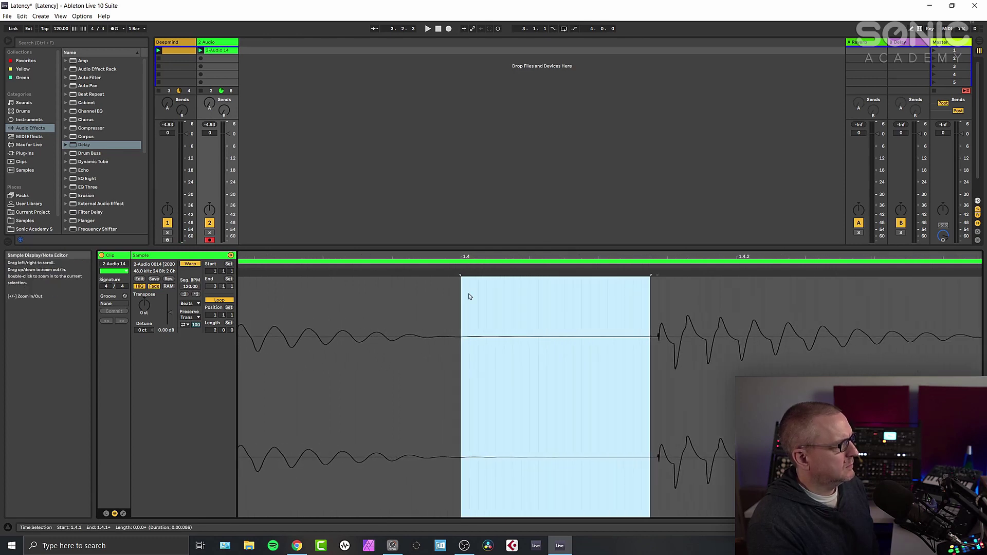
{"action": "left_click", "coordinate": [494, 328]}
{"action": "left_click", "coordinate": [462, 326]}
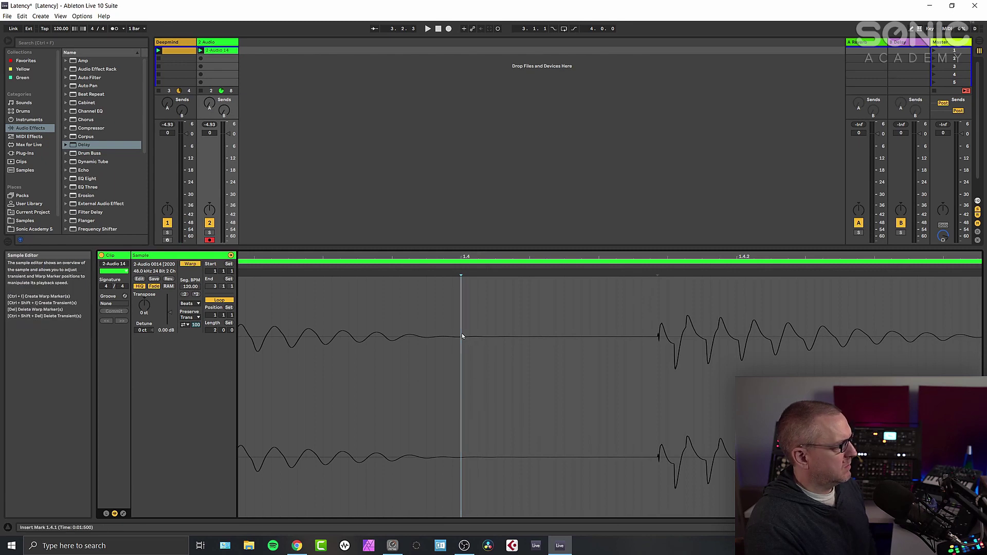
{"action": "left_click_drag", "start_coordinate": [462, 333], "coordinate": [655, 350]}
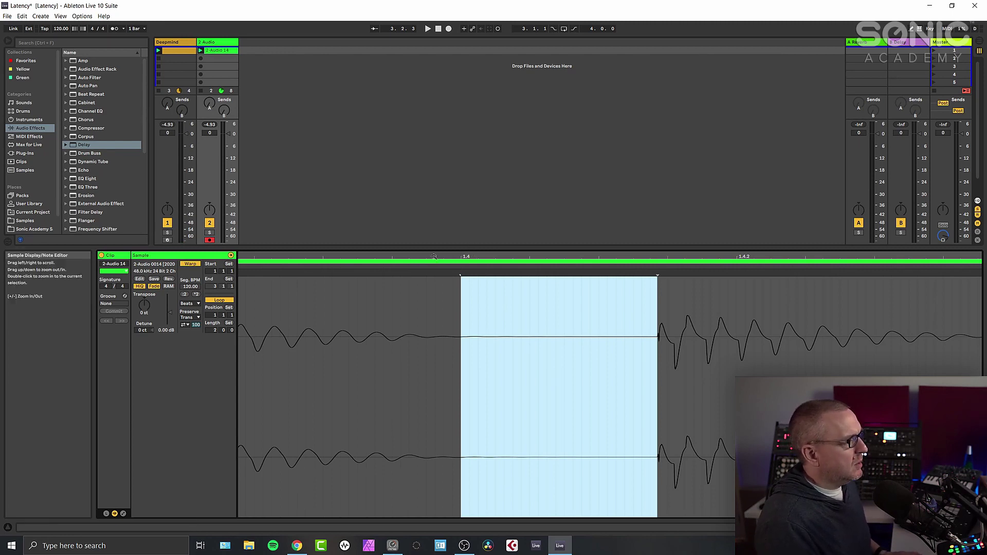
{"action": "left_click_drag", "start_coordinate": [437, 256], "coordinate": [428, 224]}
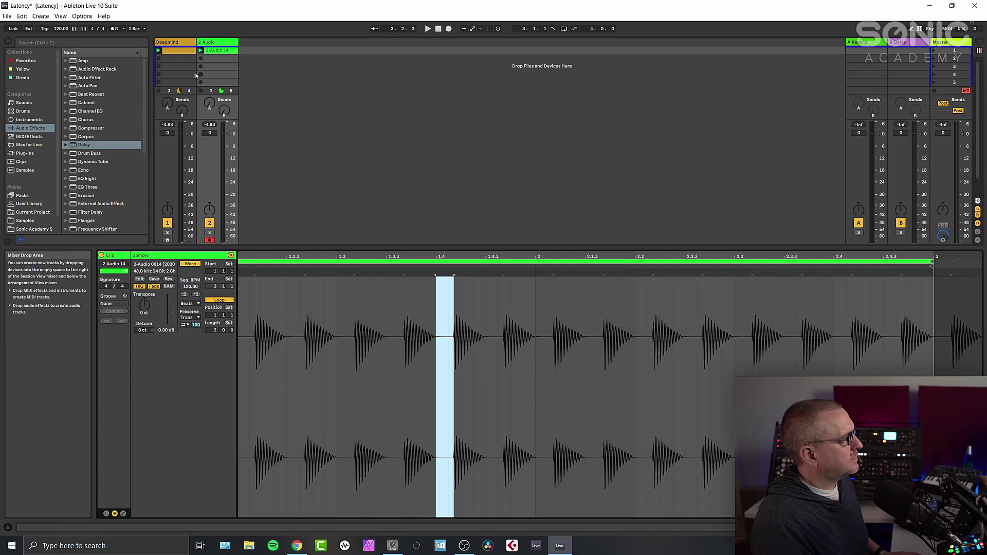
{"action": "left_click", "coordinate": [221, 52]}
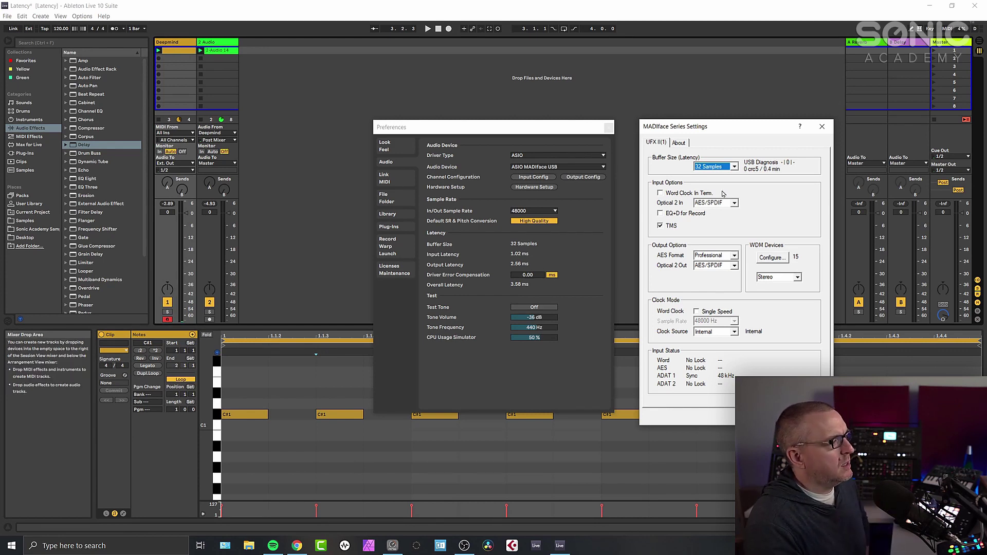
Step: Leave the MADIface buffer size at 32 Samples
{"action": "left_click", "coordinate": [734, 167]}
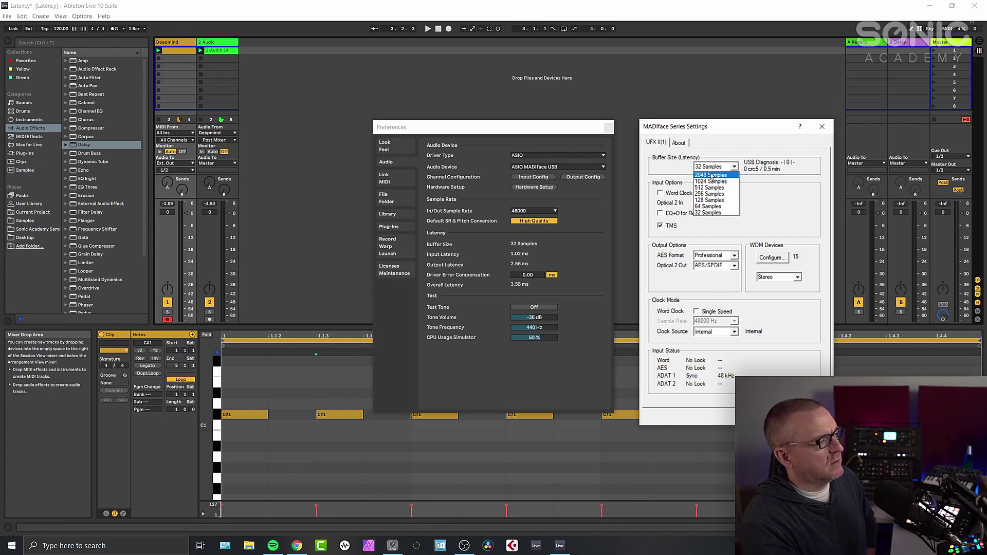
{"action": "left_click", "coordinate": [726, 131]}
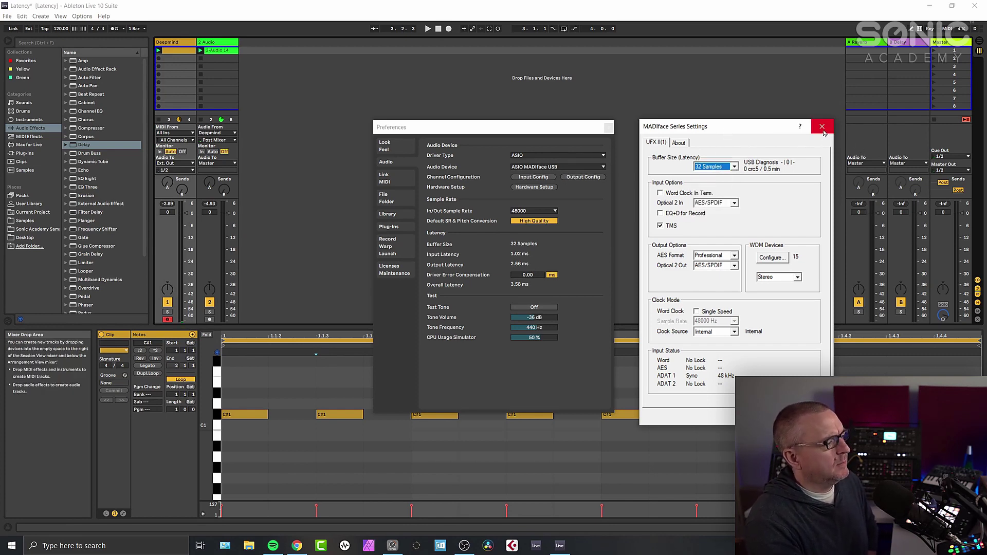
Step: Close the interface settings and Preferences after checking the 3.58 ms overall latency
{"action": "left_click", "coordinate": [718, 388]}
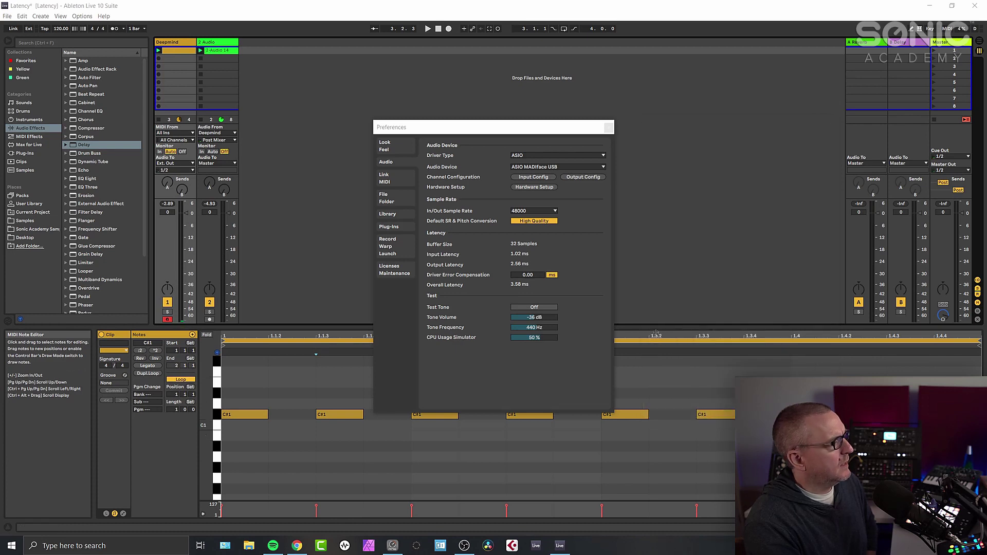
{"action": "left_click_drag", "start_coordinate": [539, 127], "coordinate": [534, 109]}
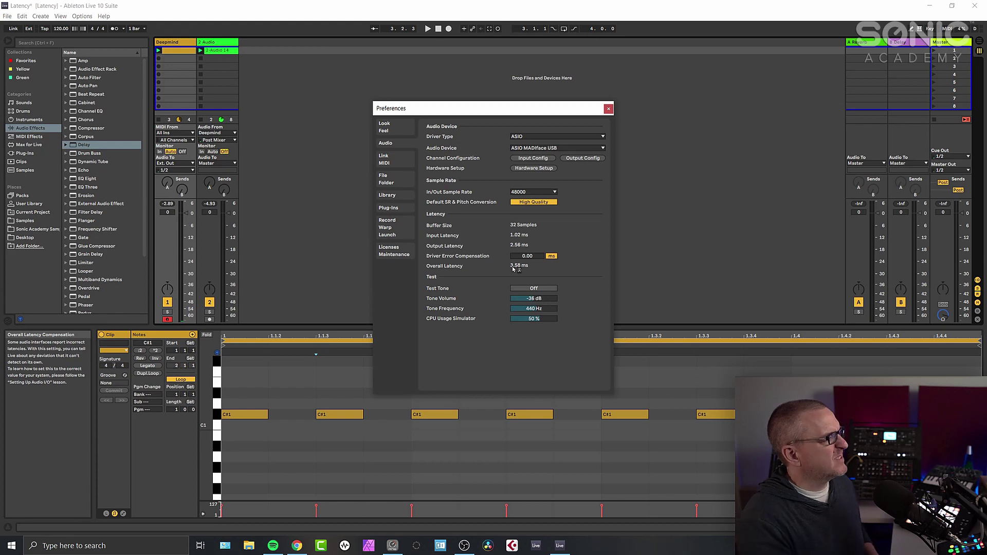
{"action": "left_click", "coordinate": [608, 110]}
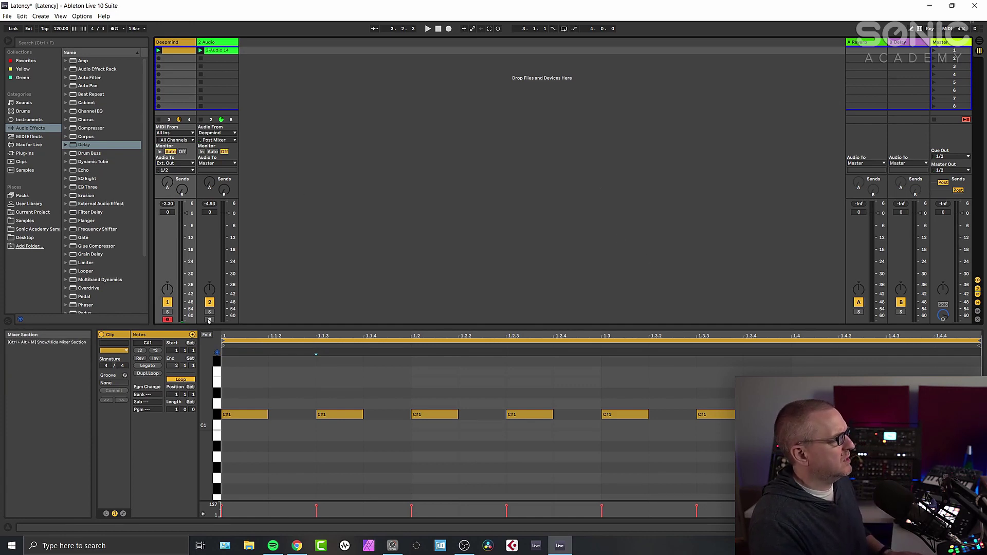
Step: Move to the 2 Audio track to arm it and show the 2-Audio 14 waveform
{"action": "key", "text": "Right"}
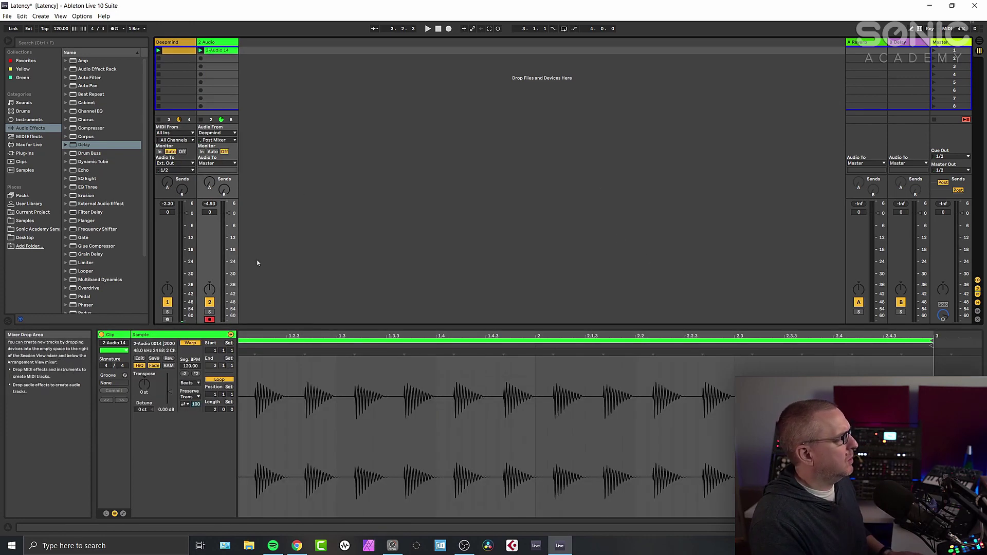
Step: Record take 2-Audio 15, then select the silence before the first hit in 2-Audio 14
{"action": "left_click", "coordinate": [200, 58]}
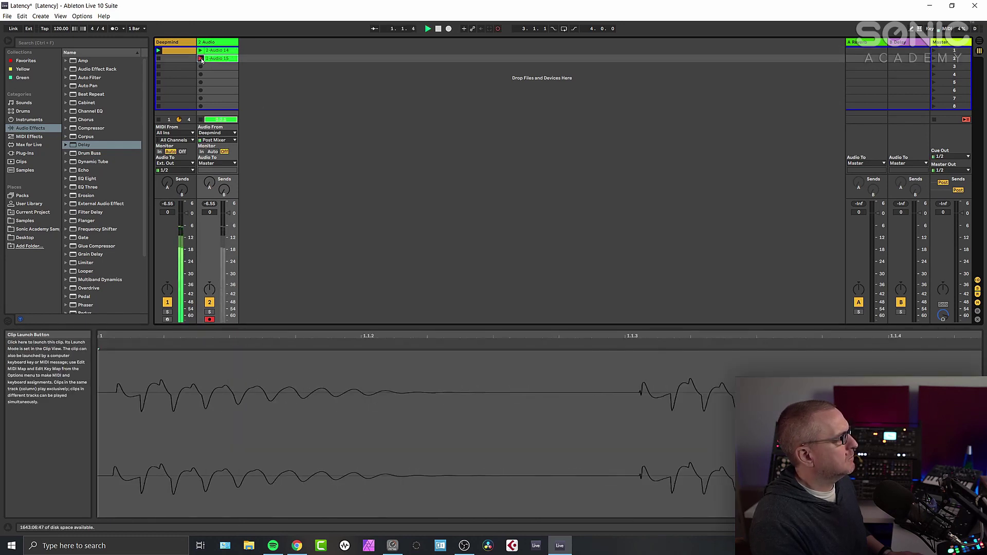
{"action": "left_click", "coordinate": [200, 58]}
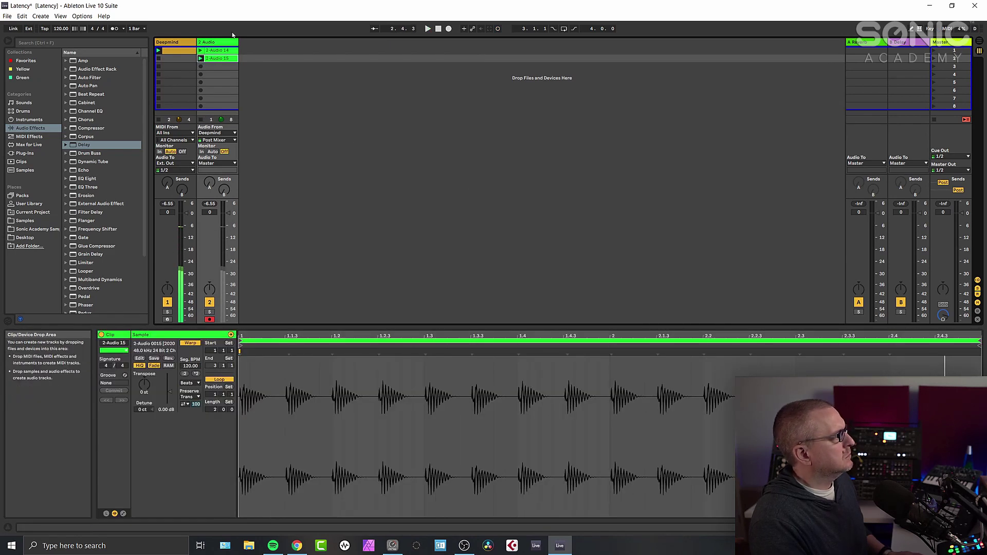
{"action": "key", "text": "Up"}
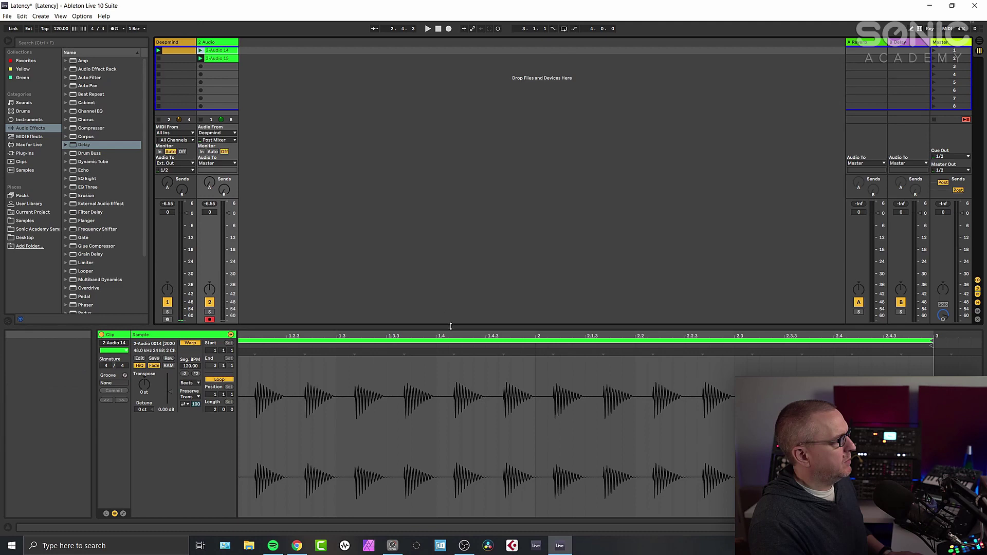
{"action": "left_click_drag", "start_coordinate": [450, 325], "coordinate": [440, 256]}
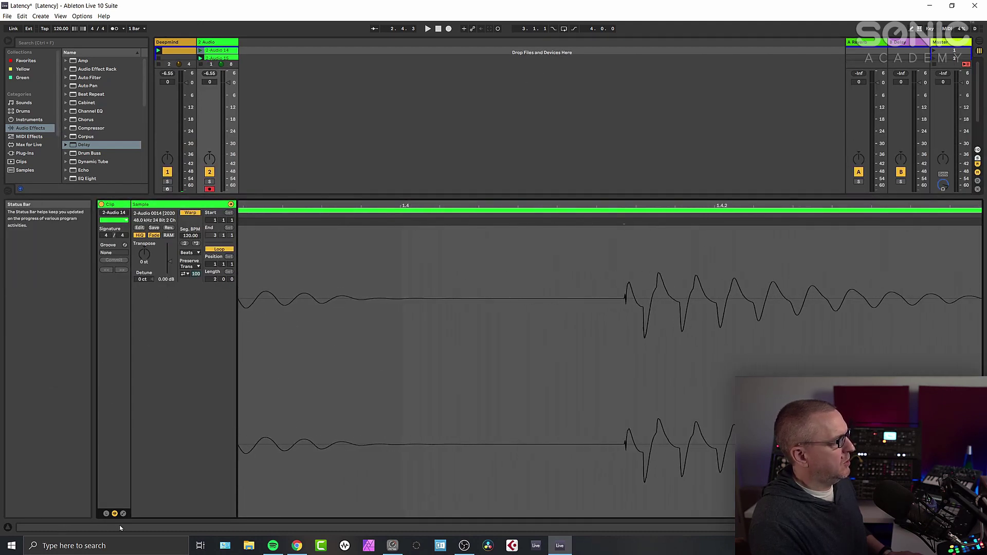
{"action": "left_click_drag", "start_coordinate": [400, 317], "coordinate": [621, 312]}
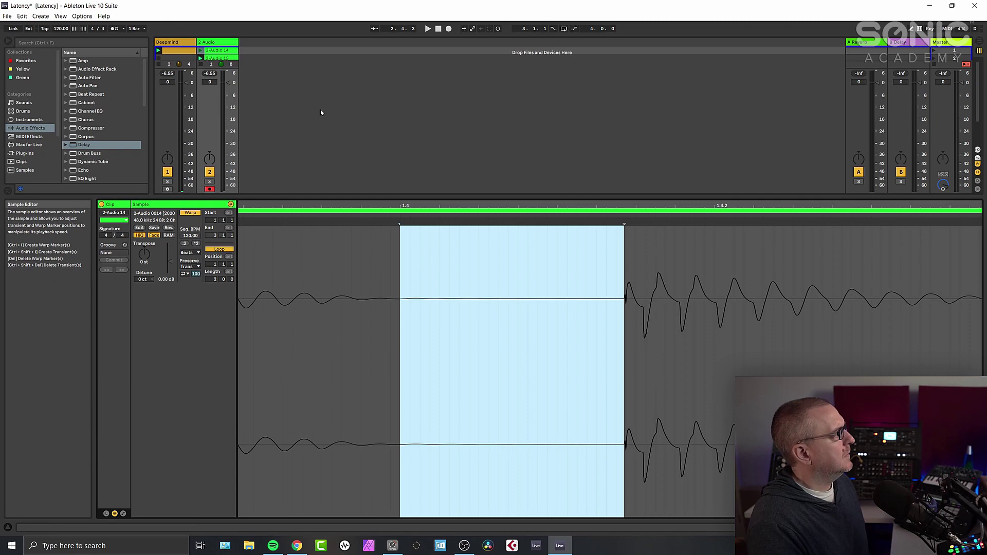
Step: In 2-Audio 15, zoom in and select the gap from beat 2.1.1 to the late transient
{"action": "left_click", "coordinate": [227, 59]}
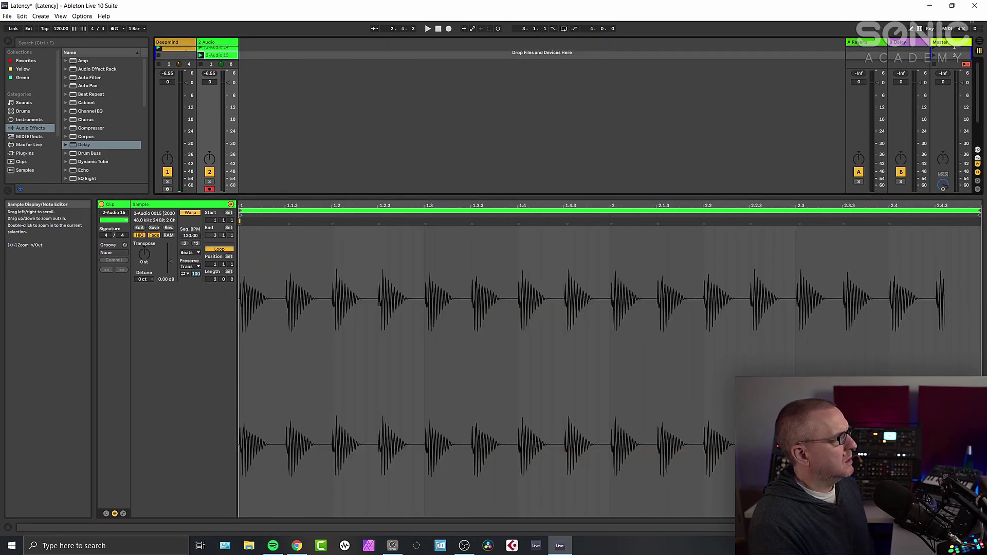
{"action": "mouse_move", "coordinate": [520, 205]}
{"action": "left_mouse_down"}
{"action": "mouse_move", "coordinate": [514, 247]}
{"action": "mouse_move", "coordinate": [532, 251]}
{"action": "mouse_move", "coordinate": [596, 246]}
{"action": "mouse_move", "coordinate": [667, 208]}
{"action": "left_mouse_up"}
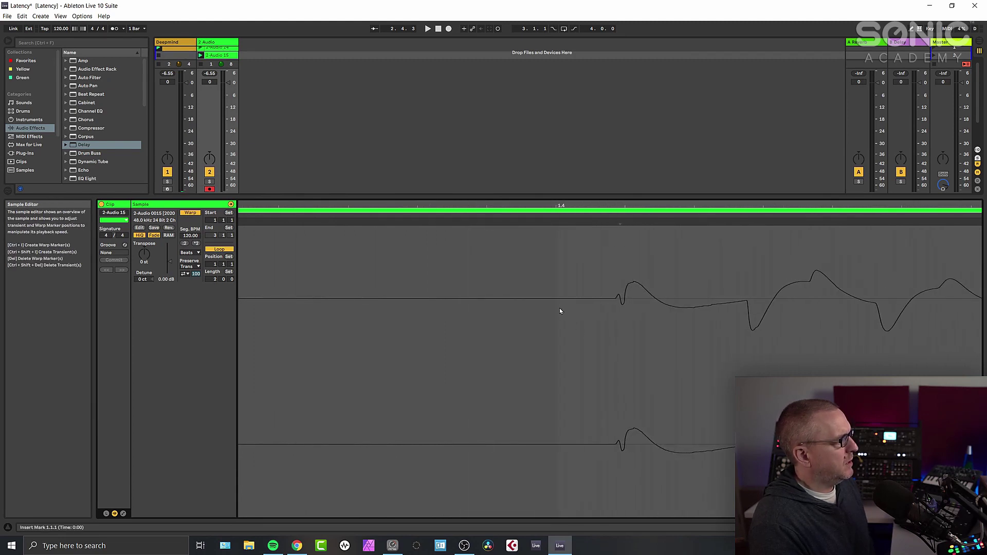
{"action": "left_click_drag", "start_coordinate": [556, 308], "coordinate": [614, 309]}
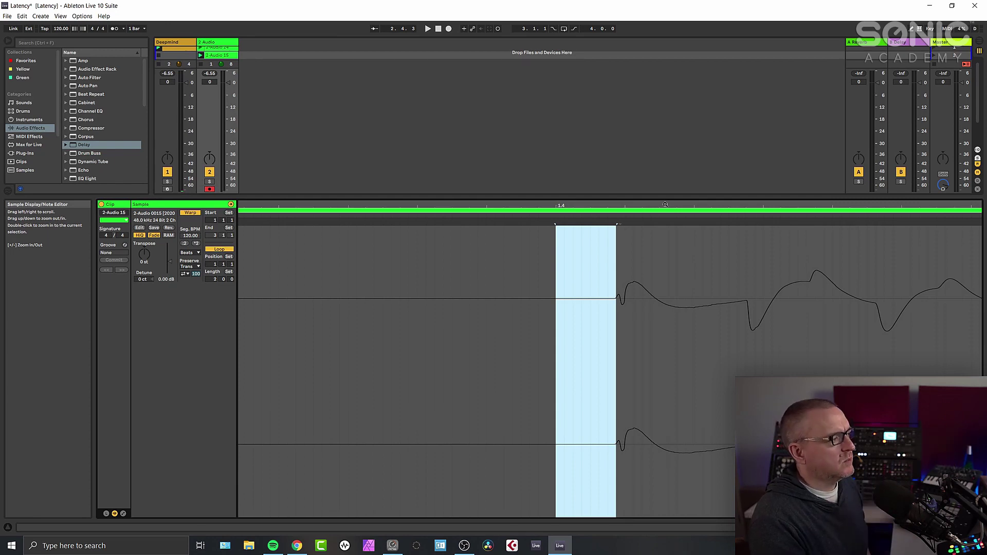
{"action": "left_click_drag", "start_coordinate": [665, 205], "coordinate": [665, 169]}
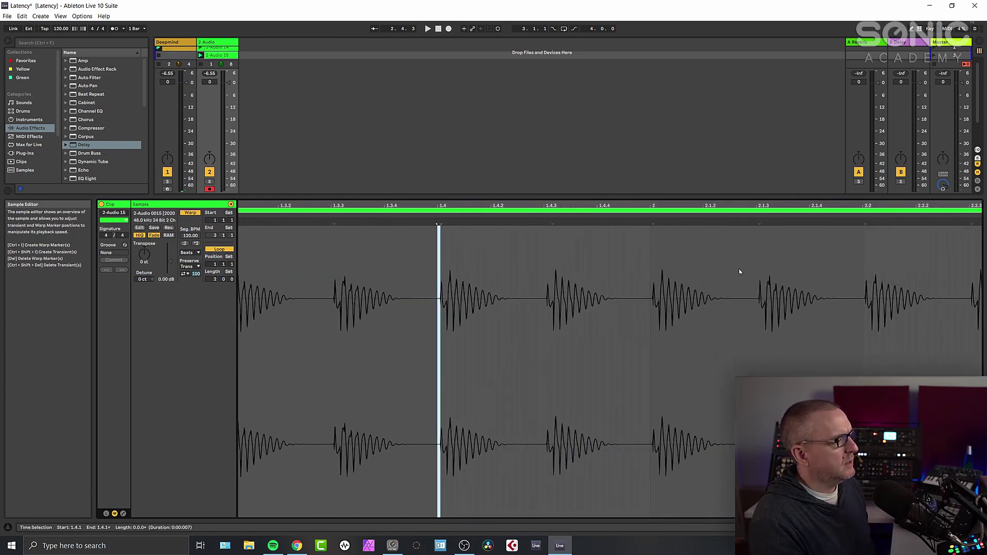
{"action": "left_click_drag", "start_coordinate": [614, 288], "coordinate": [614, 350]}
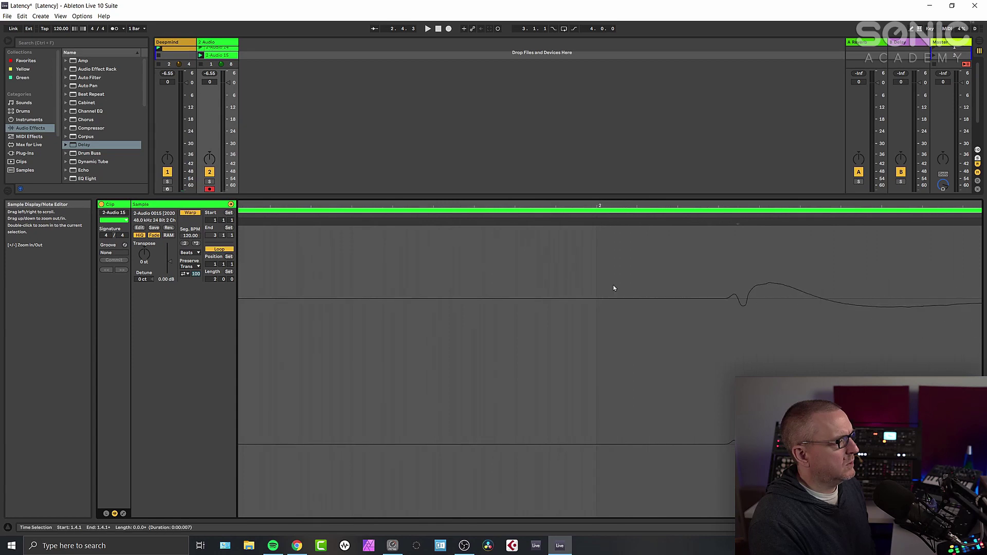
{"action": "left_click_drag", "start_coordinate": [597, 308], "coordinate": [725, 315]}
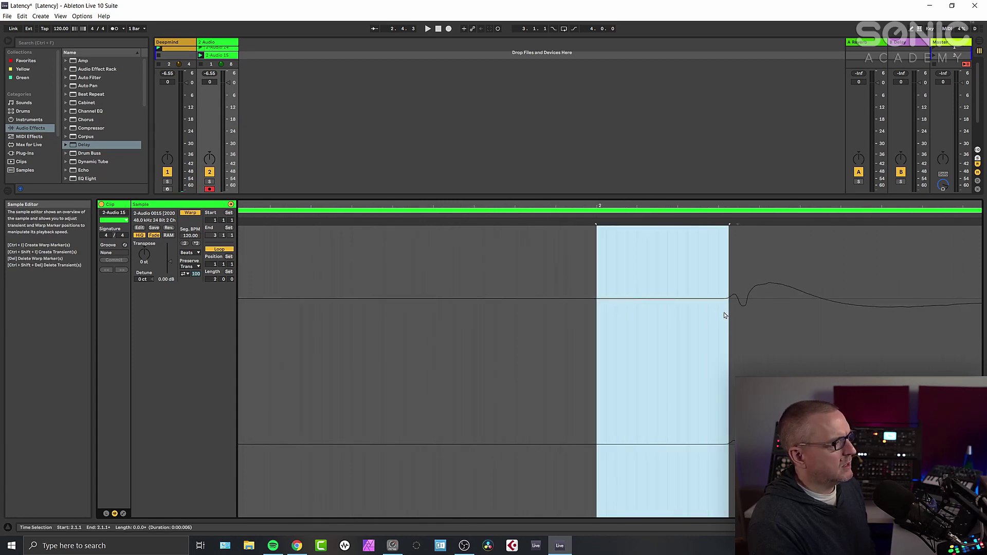
Step: Zoom the Sample Editor out so 2-Audio 15's full run of evenly spaced Deepmind hits shows
{"action": "left_click_drag", "start_coordinate": [617, 206], "coordinate": [617, 155]}
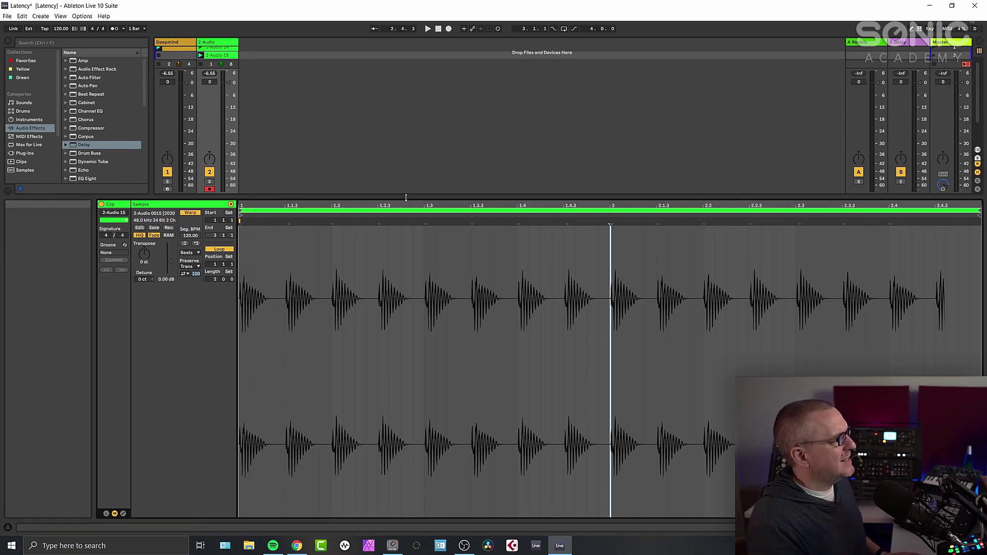
Step: Enlarge the mixer, deactivate track 1 and turn on the metronome
{"action": "left_click_drag", "start_coordinate": [399, 199], "coordinate": [440, 354]}
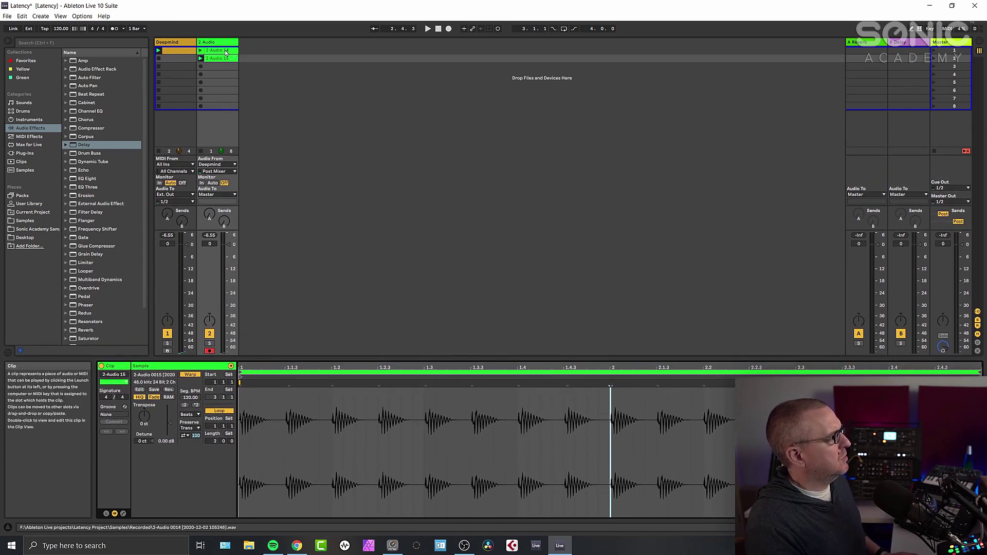
{"action": "left_click", "coordinate": [168, 334]}
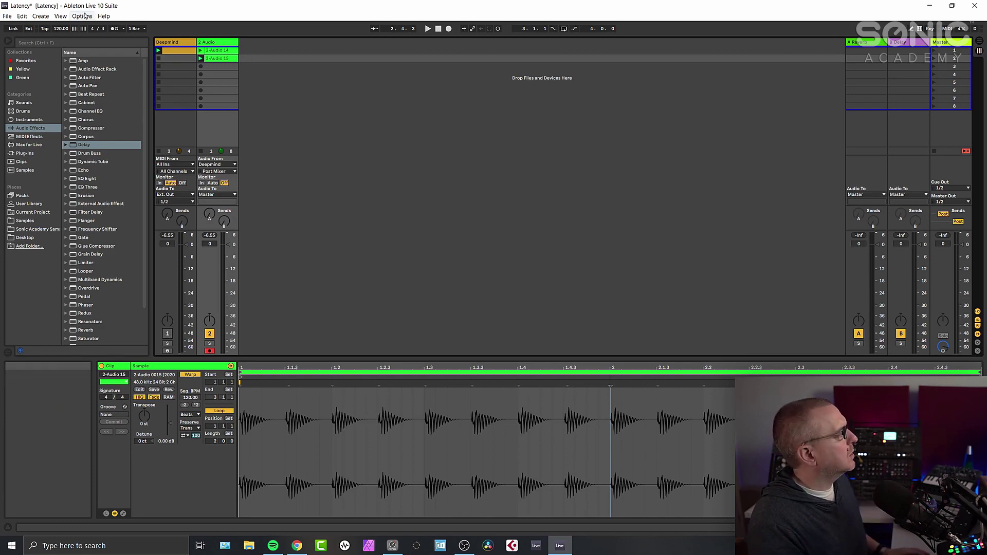
{"action": "left_click", "coordinate": [114, 28]}
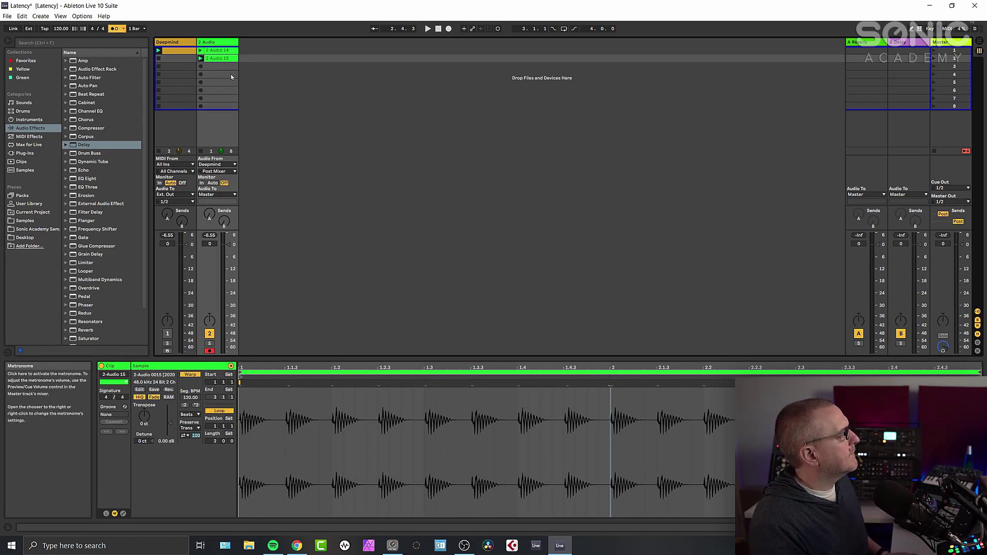
Step: Play back the 2-Audio 14 and 2-Audio 15 takes, then stop and relaunch 2-Audio 15
{"action": "left_click", "coordinate": [200, 51]}
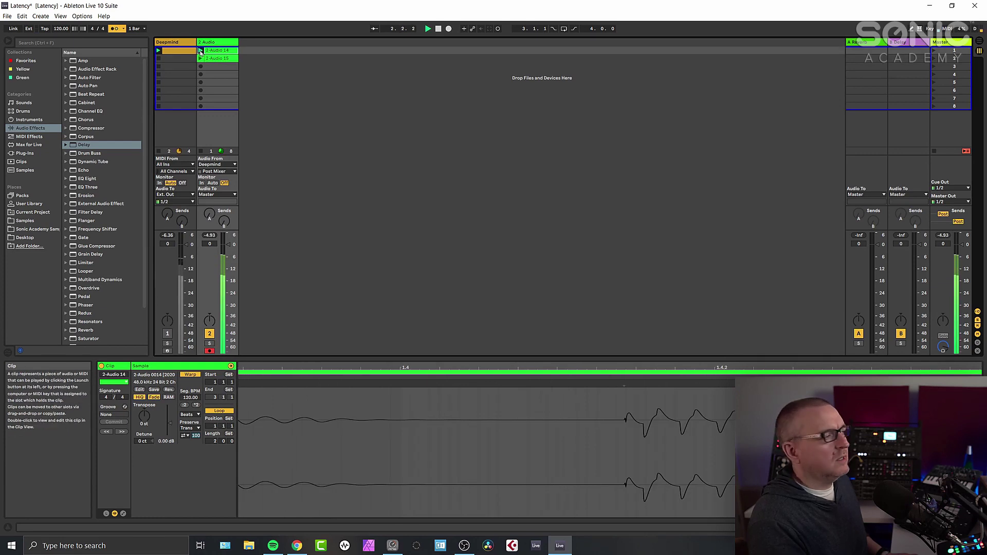
{"action": "left_click", "coordinate": [201, 59]}
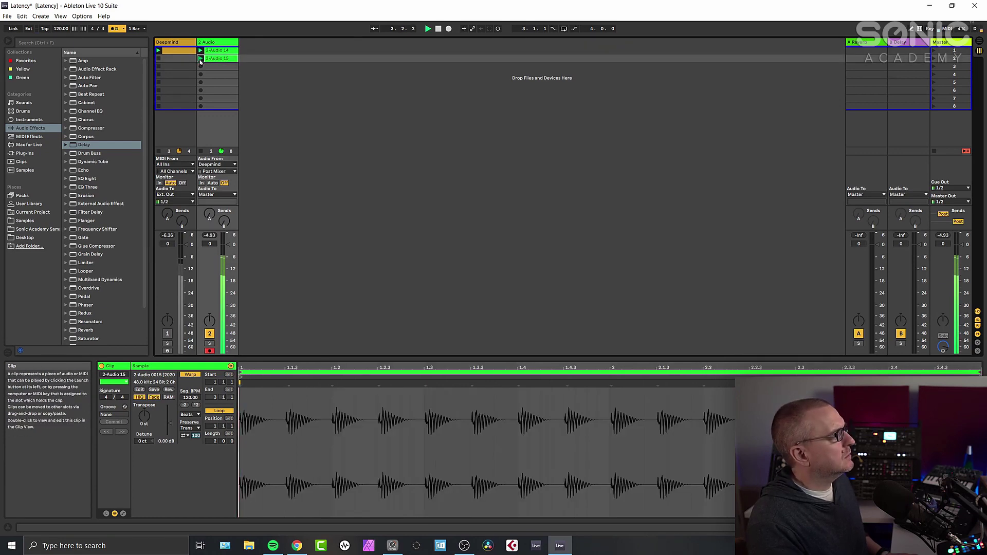
{"action": "key", "text": "space"}
{"action": "left_click", "coordinate": [200, 59]}
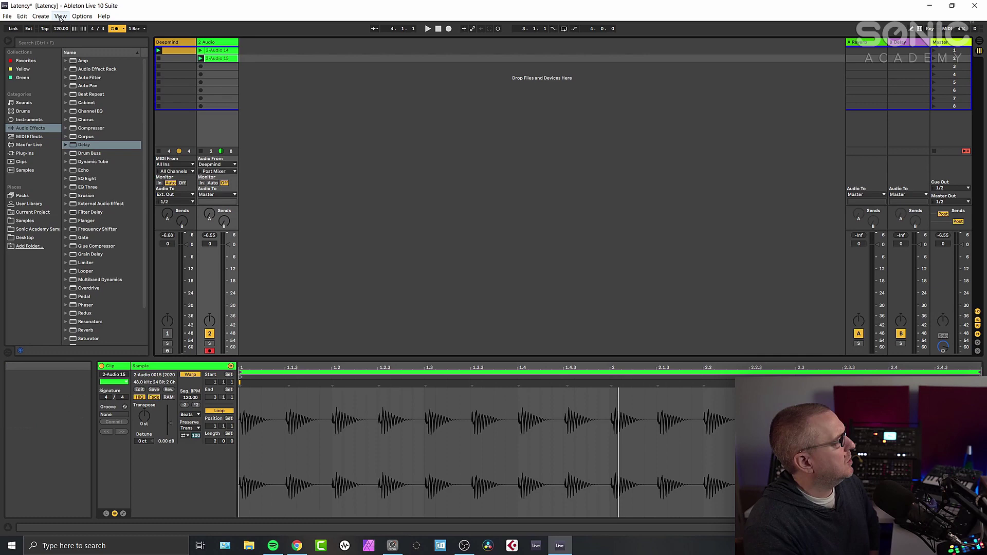
Step: Toggle Delay Compensation in the Options menu, then reopen Options to check its checkmark
{"action": "left_click", "coordinate": [81, 16]}
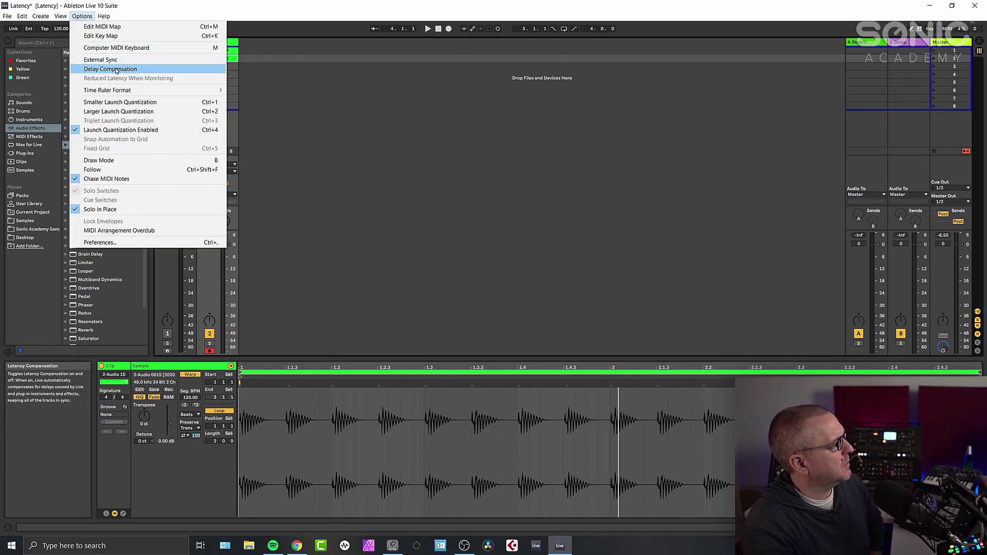
{"action": "left_click", "coordinate": [116, 70]}
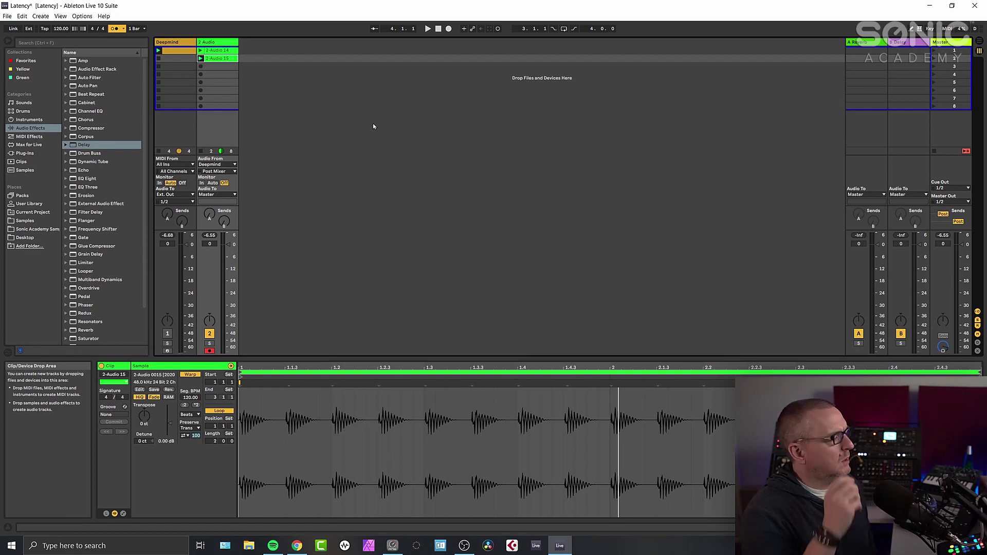
{"action": "left_click", "coordinate": [77, 16]}
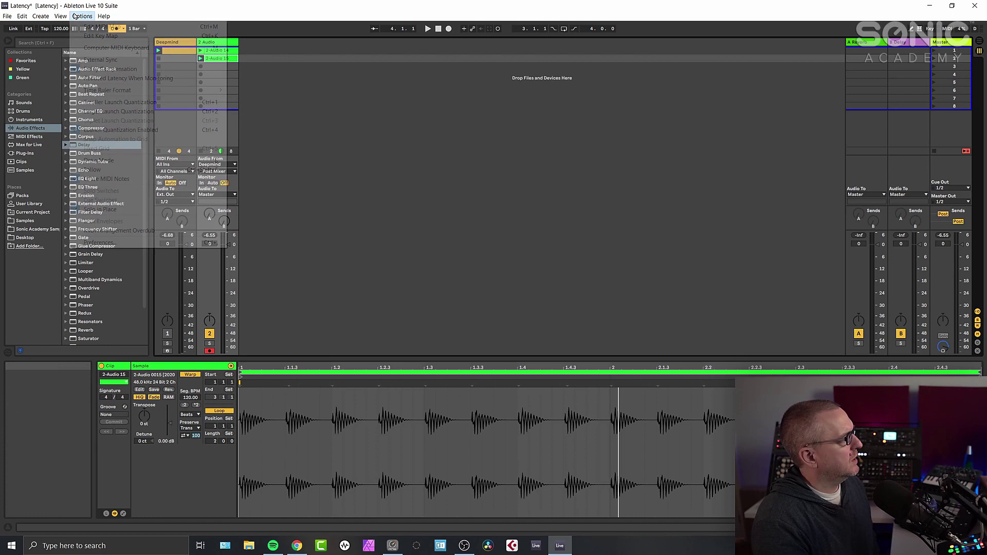
Step: Reactivate track 1 and record take 2-Audio 16 into track 2's third clip slot
{"action": "left_click", "coordinate": [316, 114]}
{"action": "left_click", "coordinate": [353, 120]}
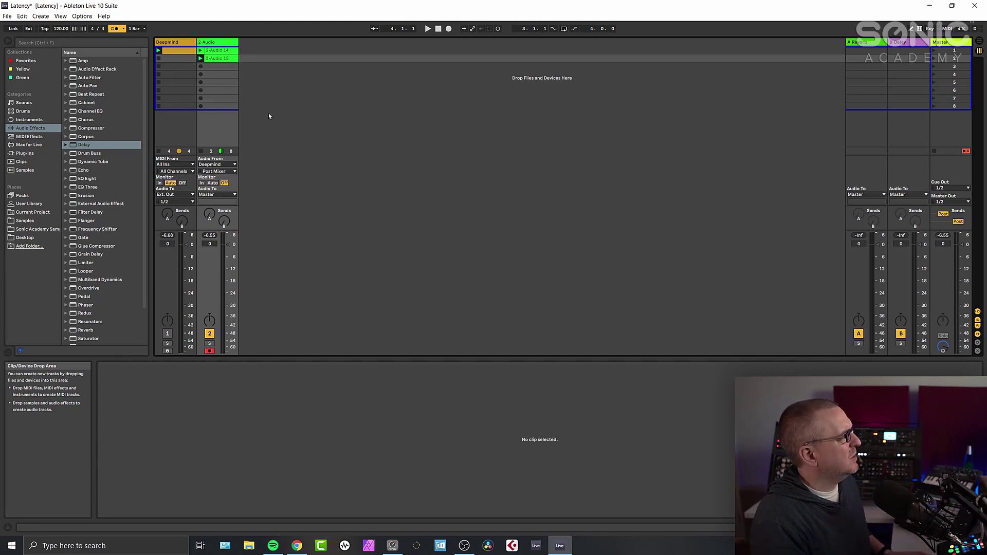
{"action": "left_click", "coordinate": [167, 333]}
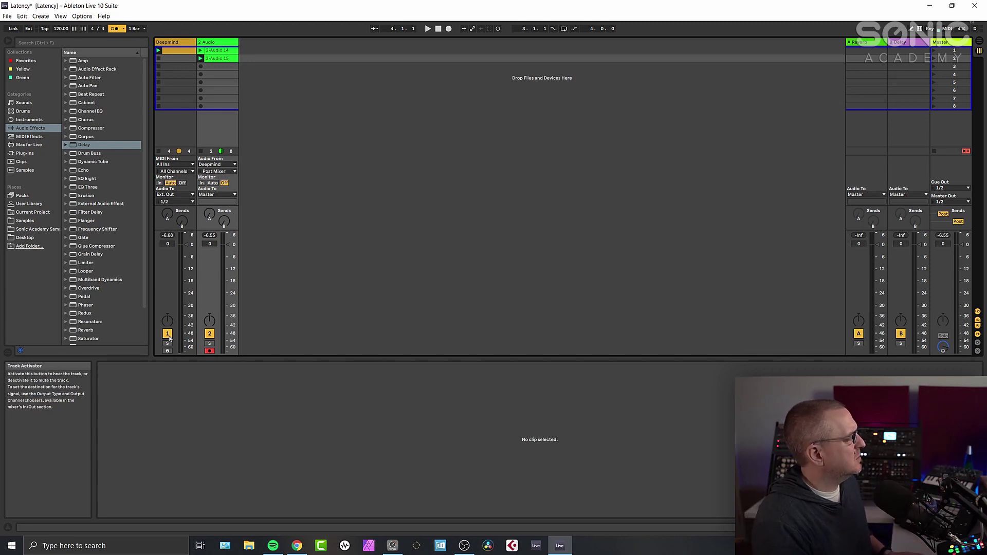
{"action": "left_click", "coordinate": [201, 67]}
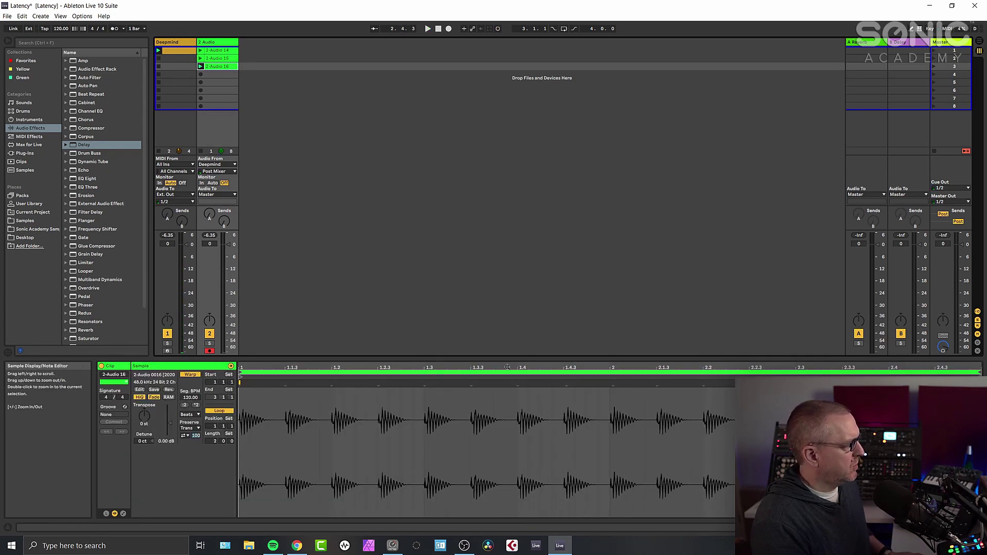
Step: Zoom in on 2-Audio 16's transient near beat 1.4 and select the gap from 1.4.3 to it
{"action": "key", "text": "plus"}
{"action": "key", "text": "plus"}
{"action": "key", "text": "plus"}
{"action": "key", "text": "plus"}
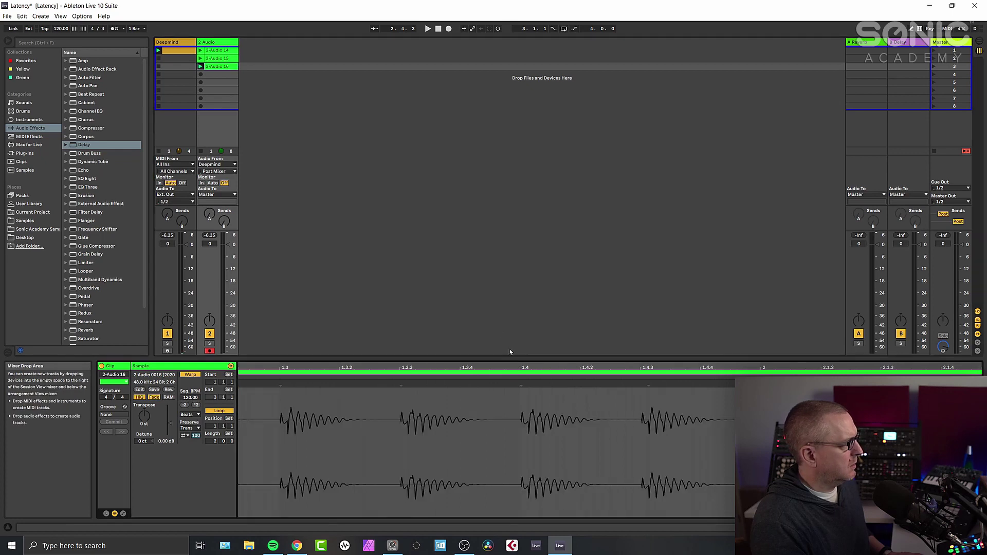
{"action": "key", "text": "plus"}
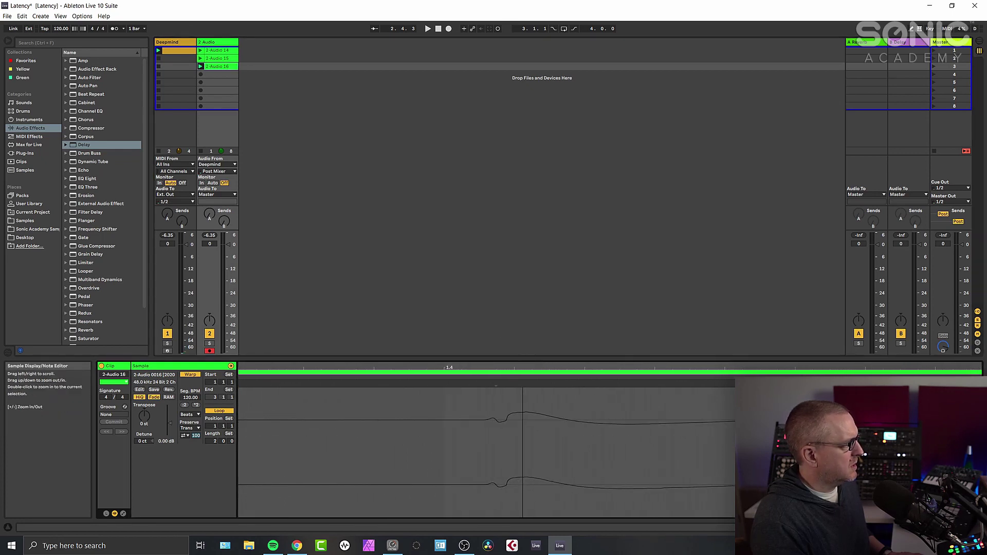
{"action": "left_click", "coordinate": [441, 435]}
{"action": "left_click_drag", "start_coordinate": [451, 434], "coordinate": [483, 438]}
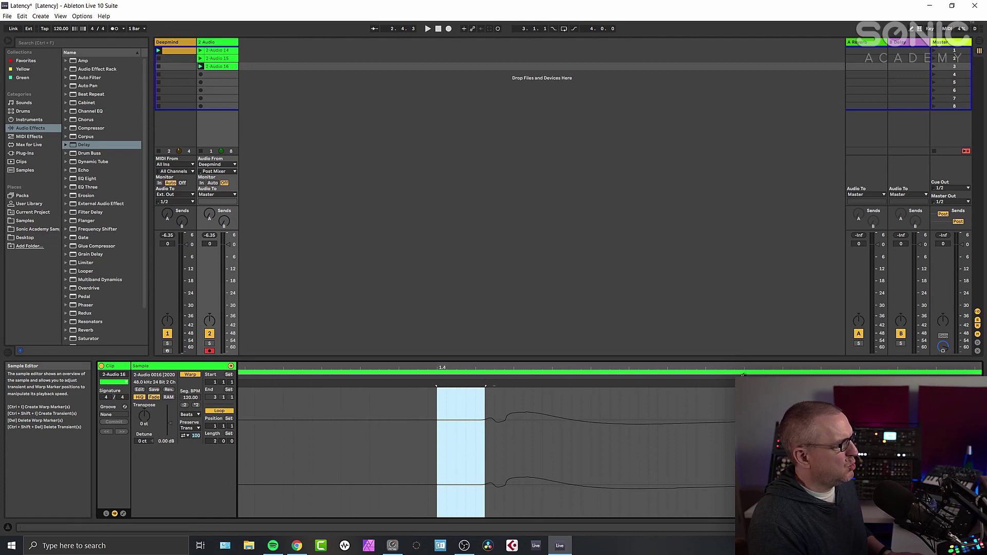
{"action": "left_click_drag", "start_coordinate": [485, 383], "coordinate": [473, 427]}
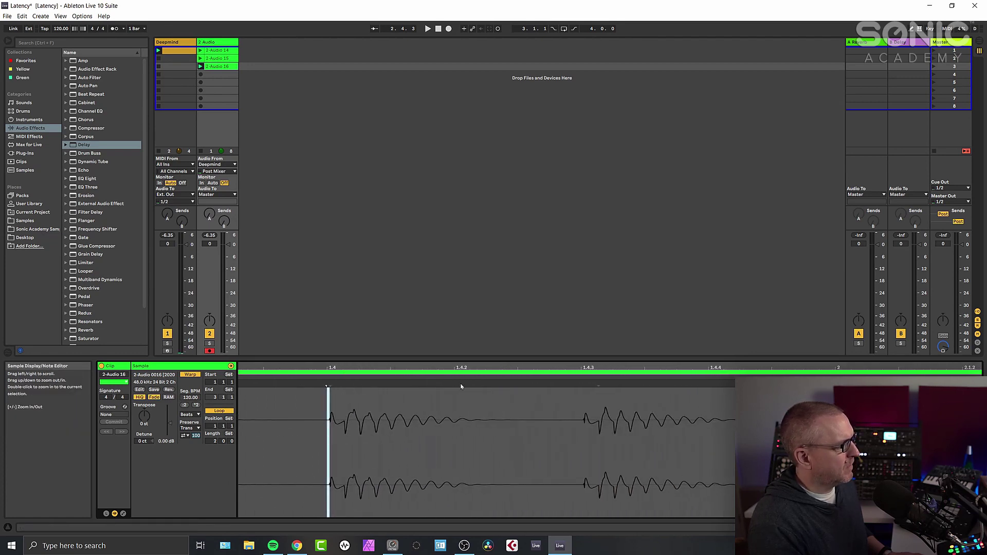
{"action": "key", "text": "plus"}
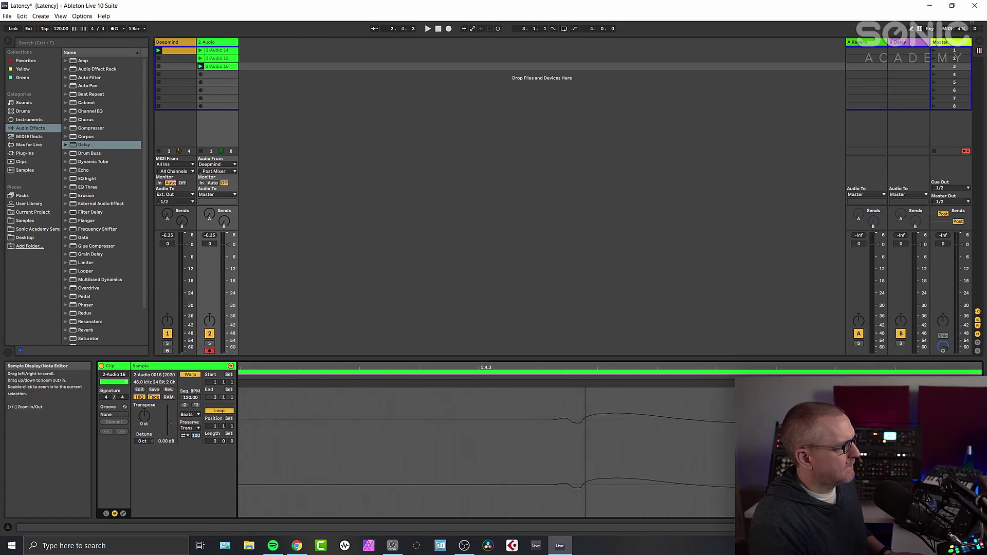
{"action": "left_click_drag", "start_coordinate": [476, 424], "coordinate": [552, 430]}
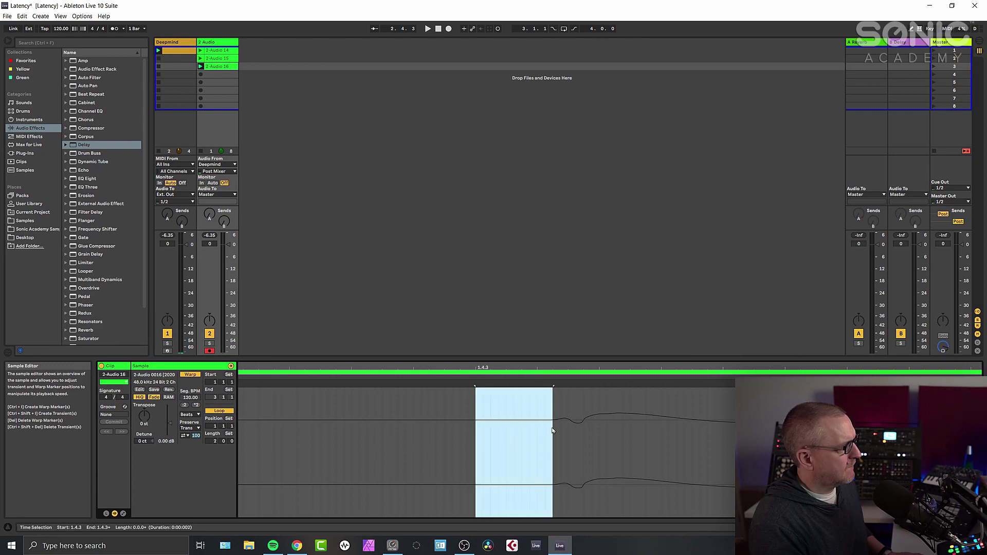